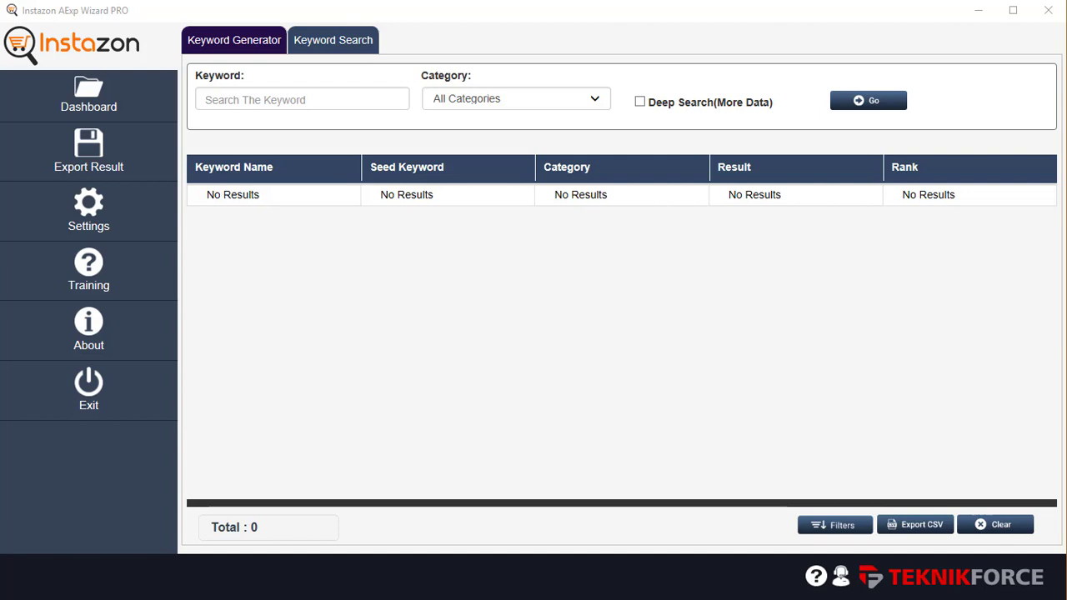
Generate keyword suggestions for "shoes" across All Categories without deep search
key(Tab)
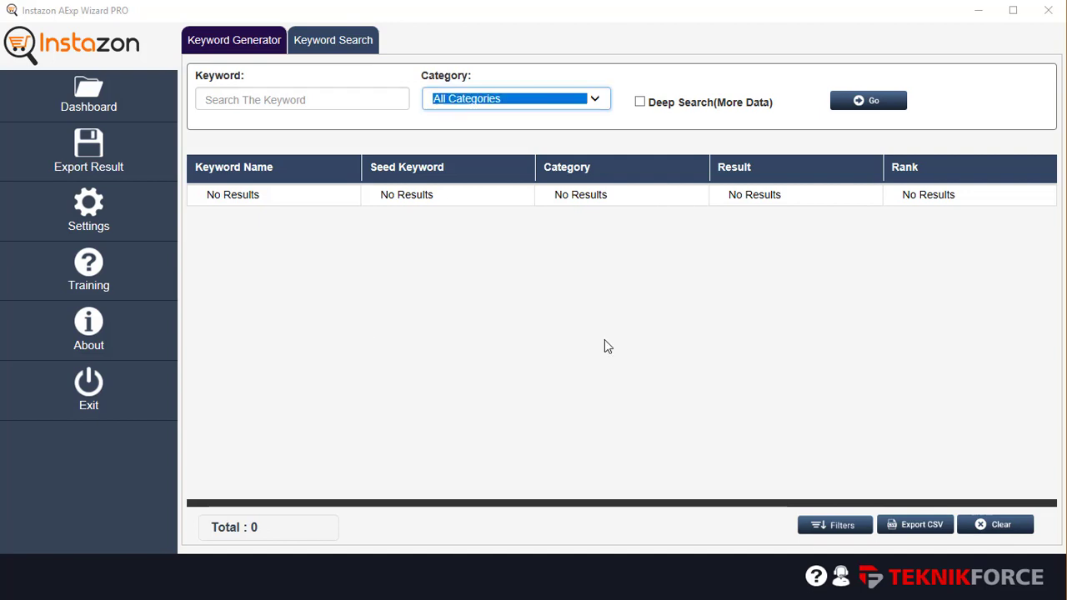
click(281, 105)
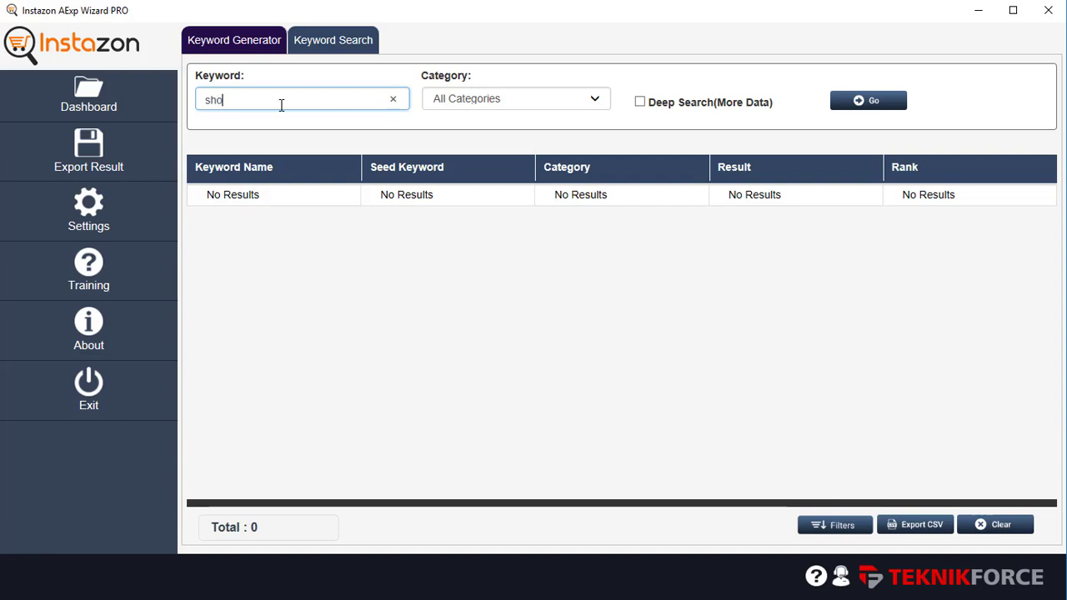
click(558, 100)
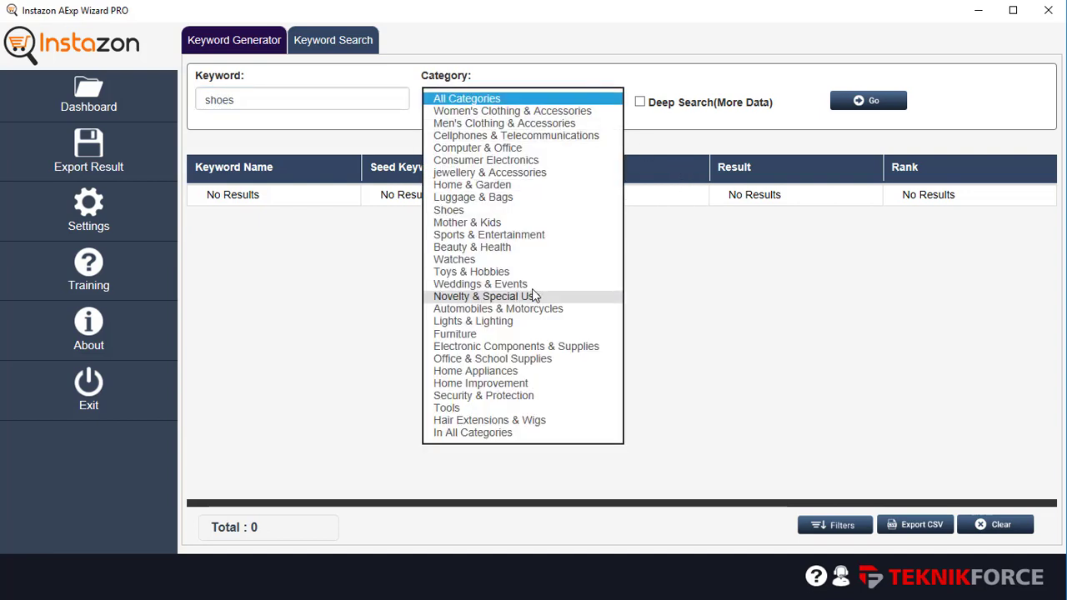
click(579, 99)
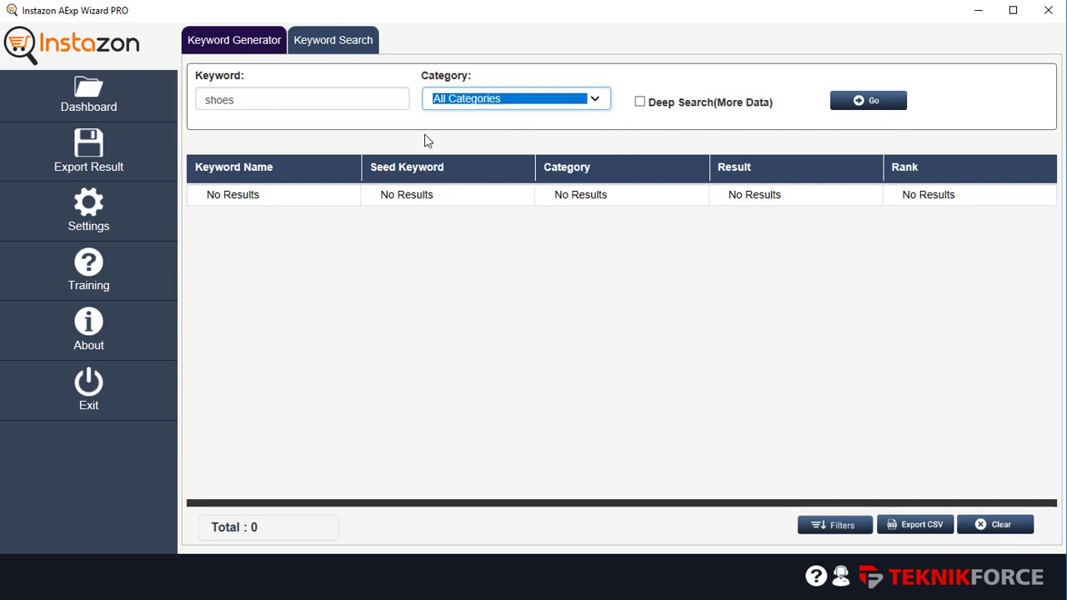
click(479, 105)
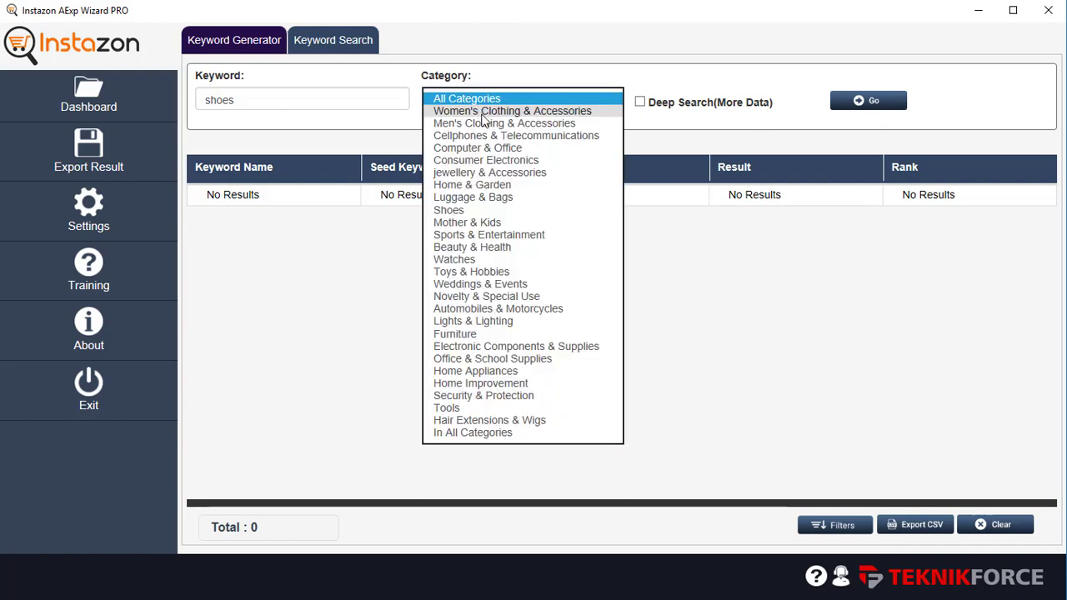
click(570, 100)
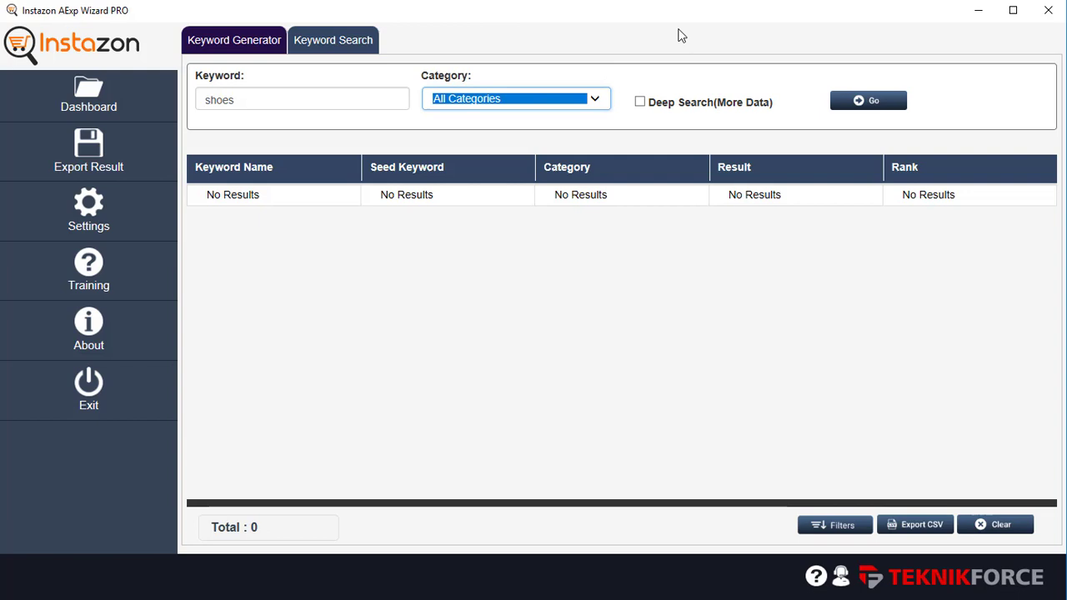
click(856, 101)
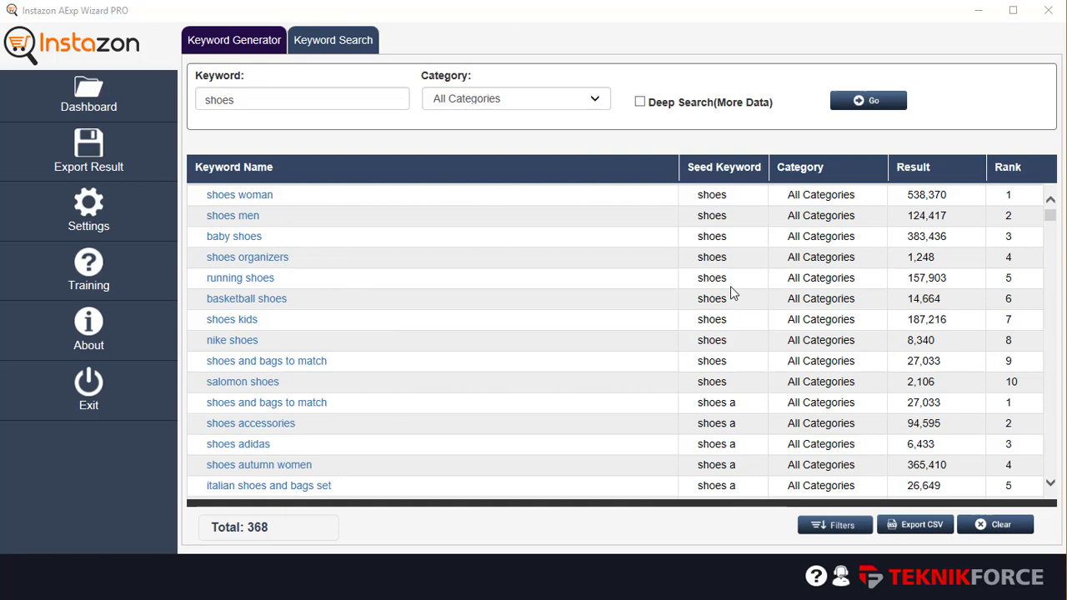
Examine the keywords generated for "shoes", with their seed keywords, result counts and ranks
scroll(734, 292, down, 3)
scroll(754, 267, up, 3)
drag(950, 197, 913, 197)
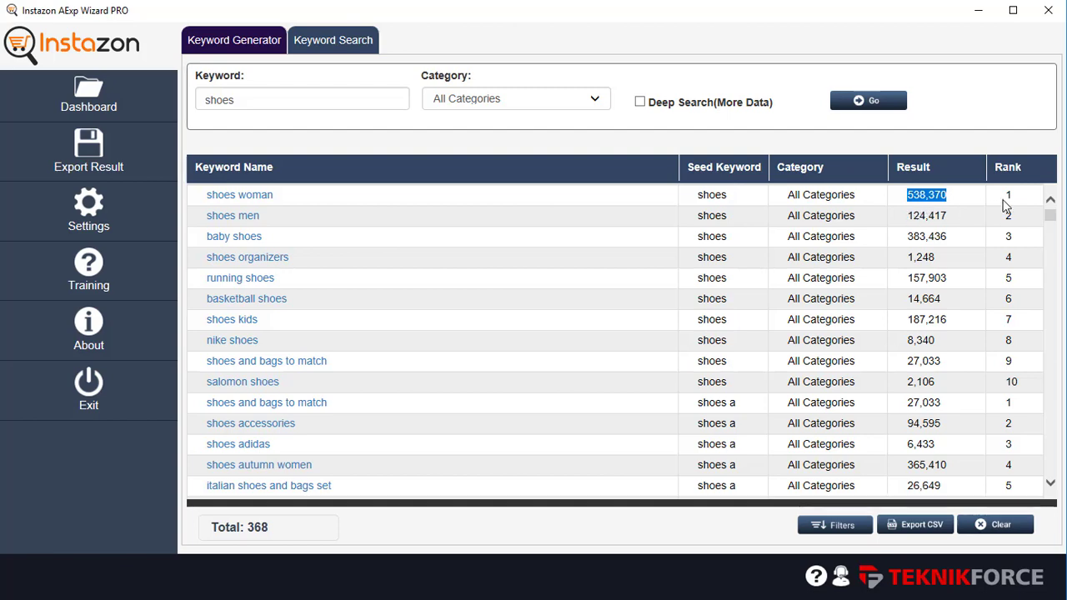
scroll(1029, 228, down, 2)
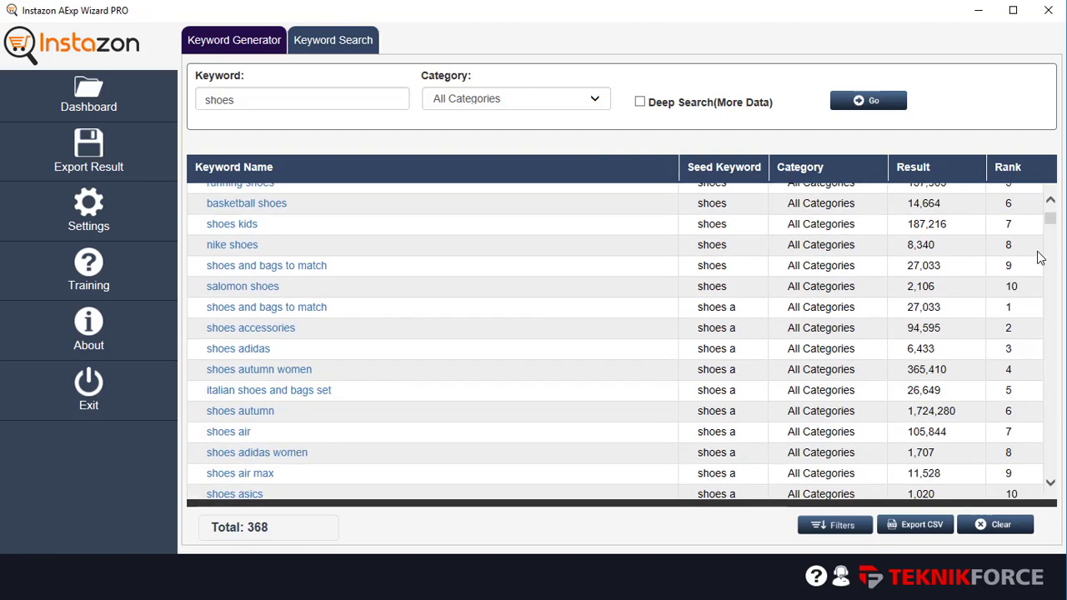
scroll(1040, 259, up, 1)
scroll(1039, 258, up, 1)
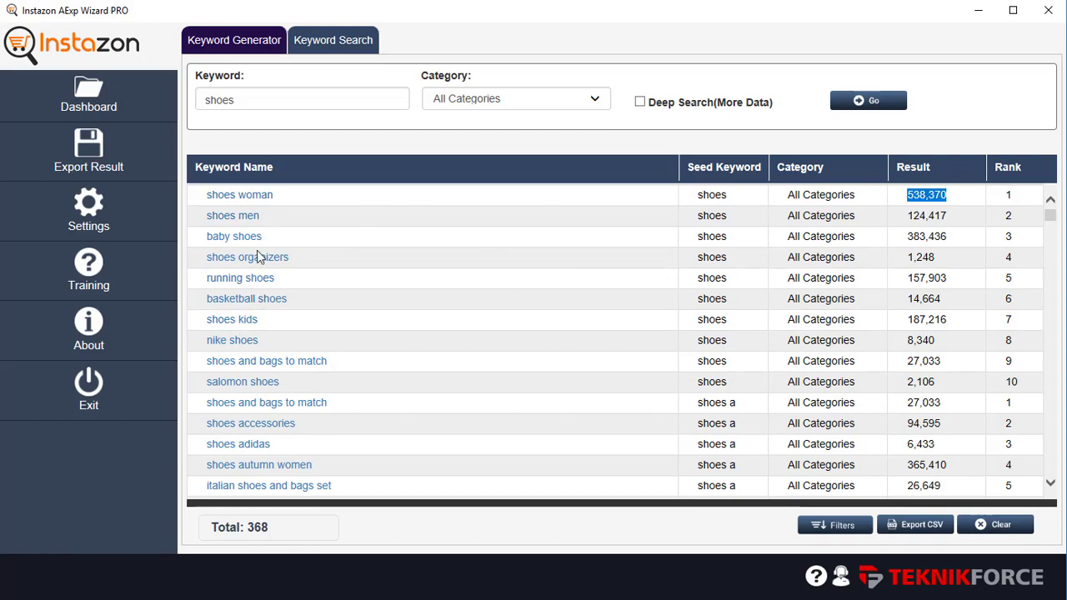
scroll(259, 257, down, 8)
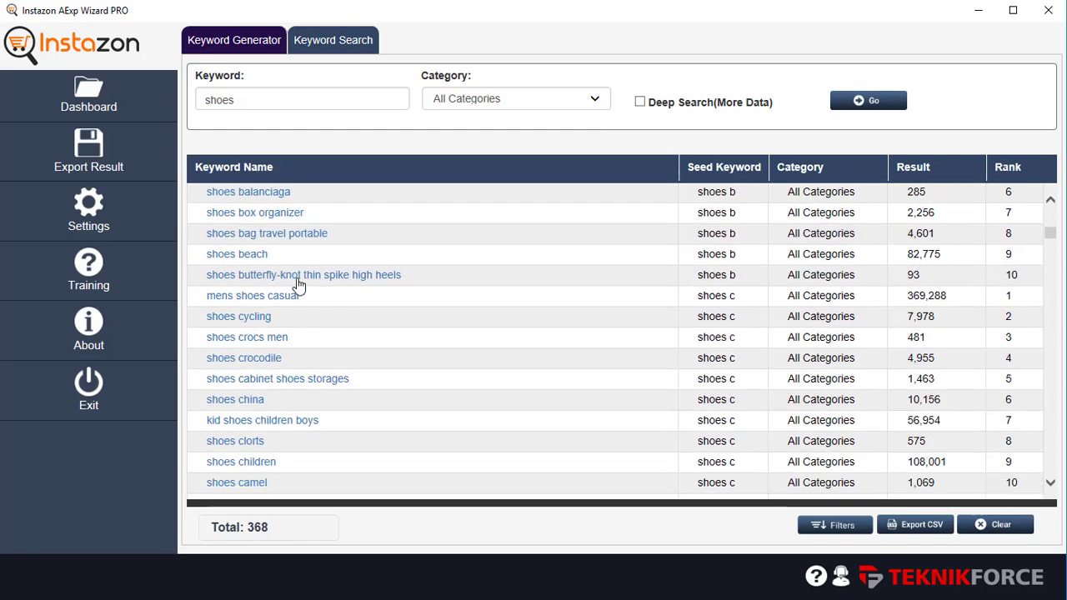
scroll(298, 283, down, 6)
scroll(298, 283, up, 1)
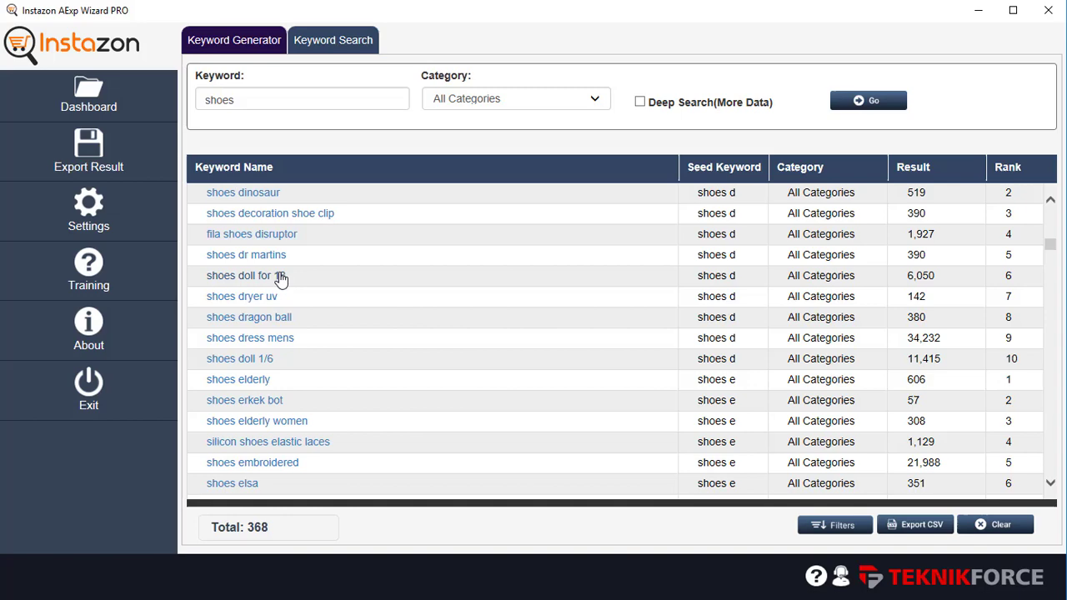
scroll(233, 229, up, 1)
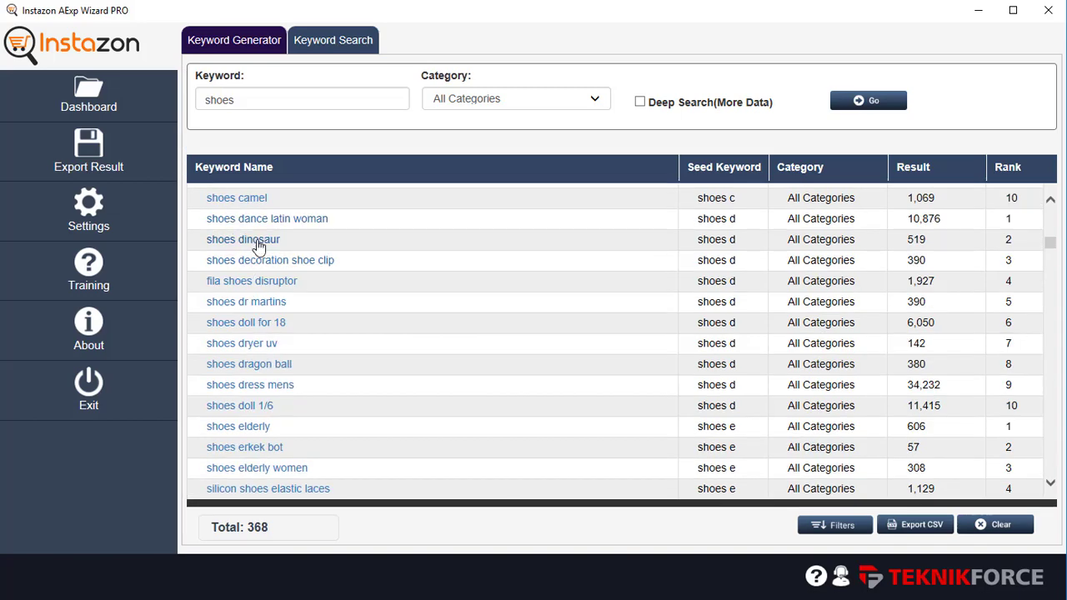
scroll(309, 333, down, 9)
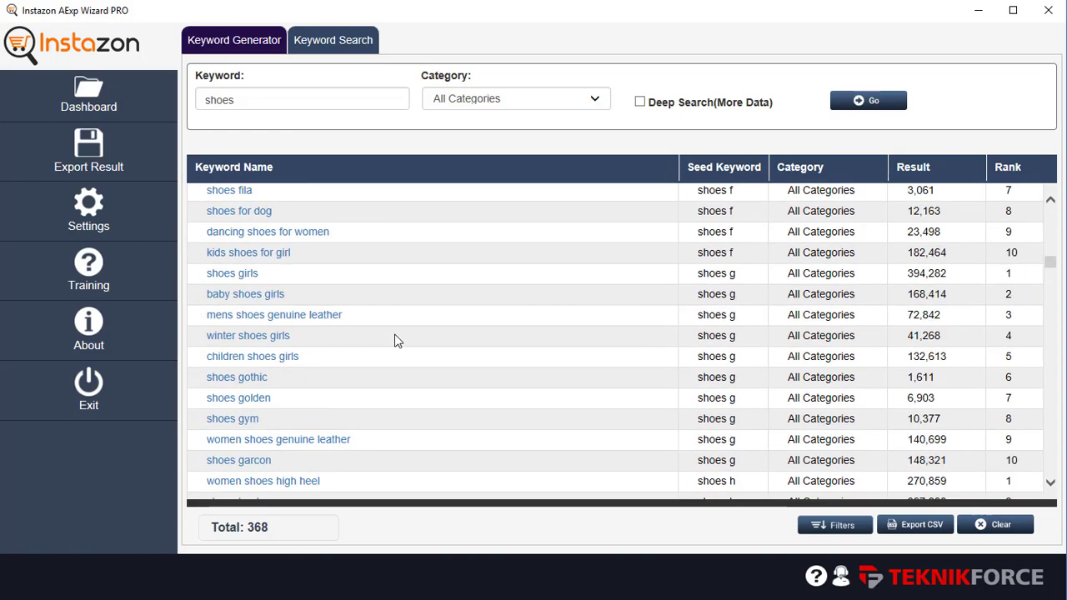
scroll(397, 340, down, 14)
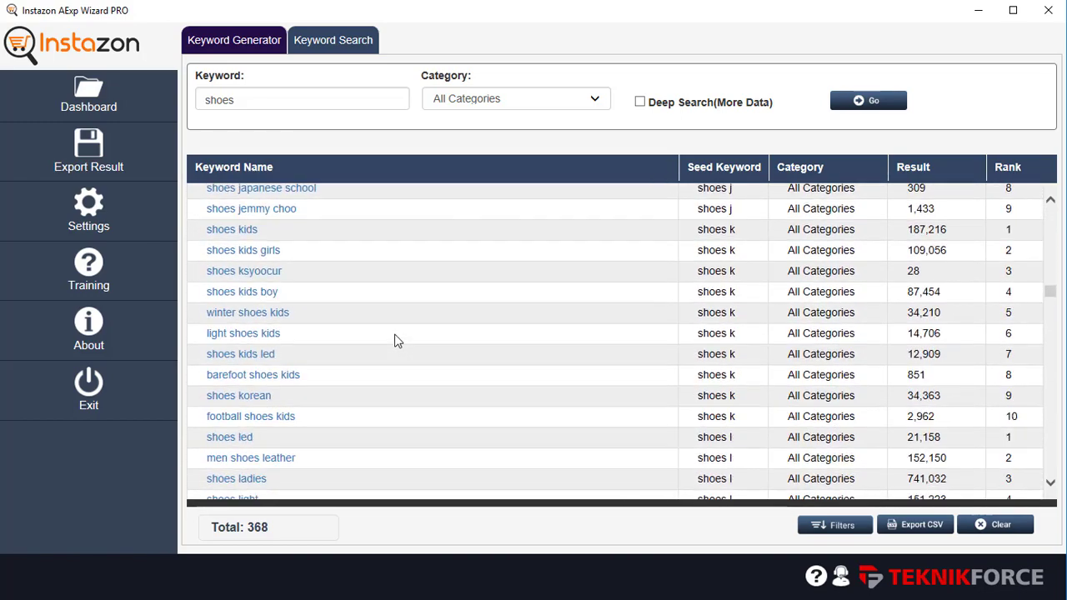
scroll(397, 340, down, 3)
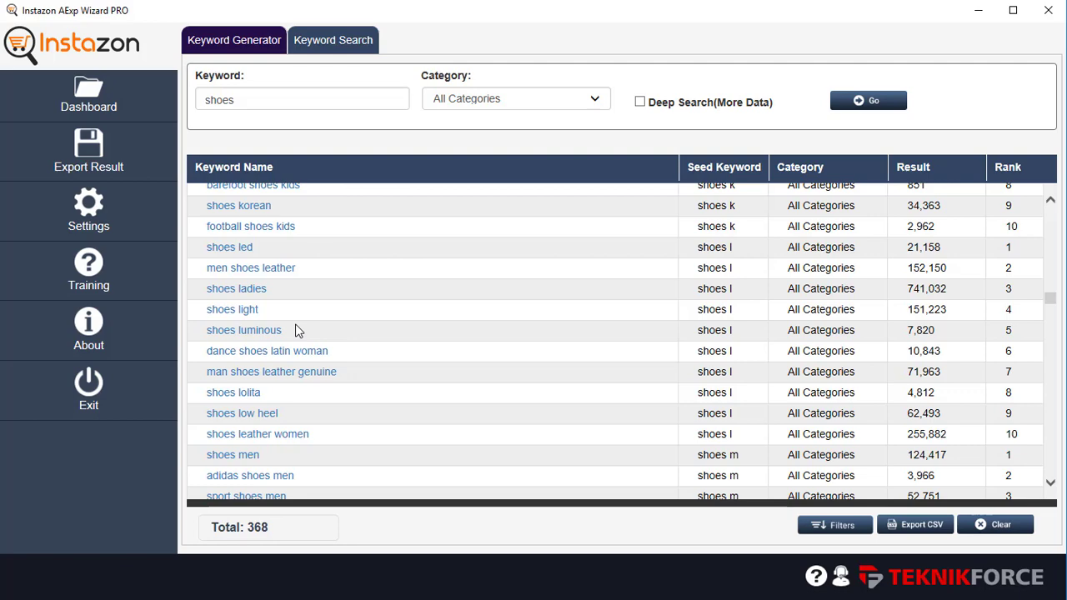
scroll(296, 331, down, 2)
scroll(296, 331, down, 3)
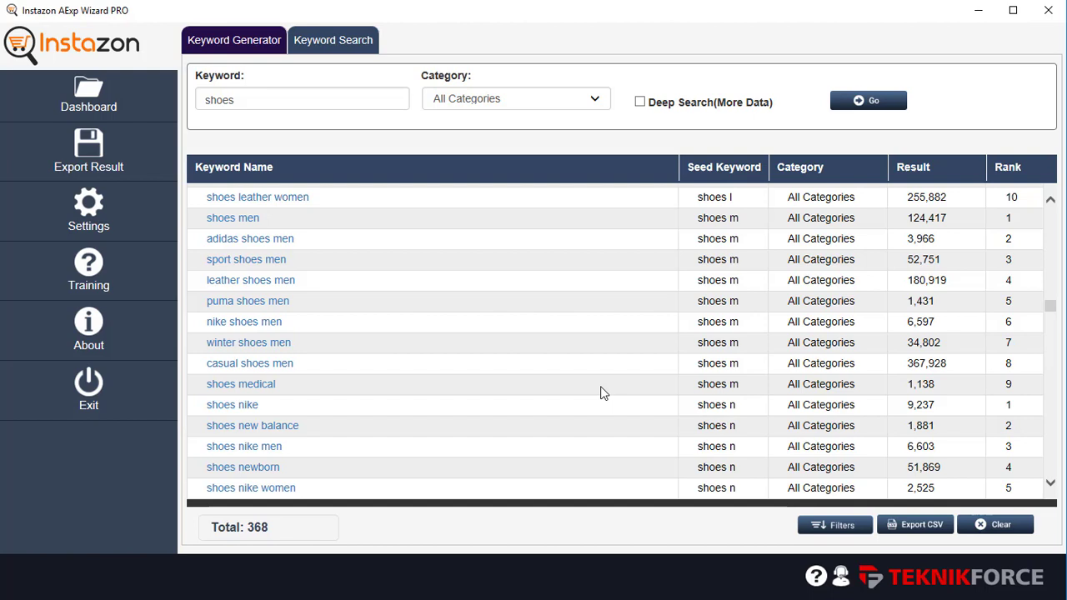
scroll(583, 393, down, 1)
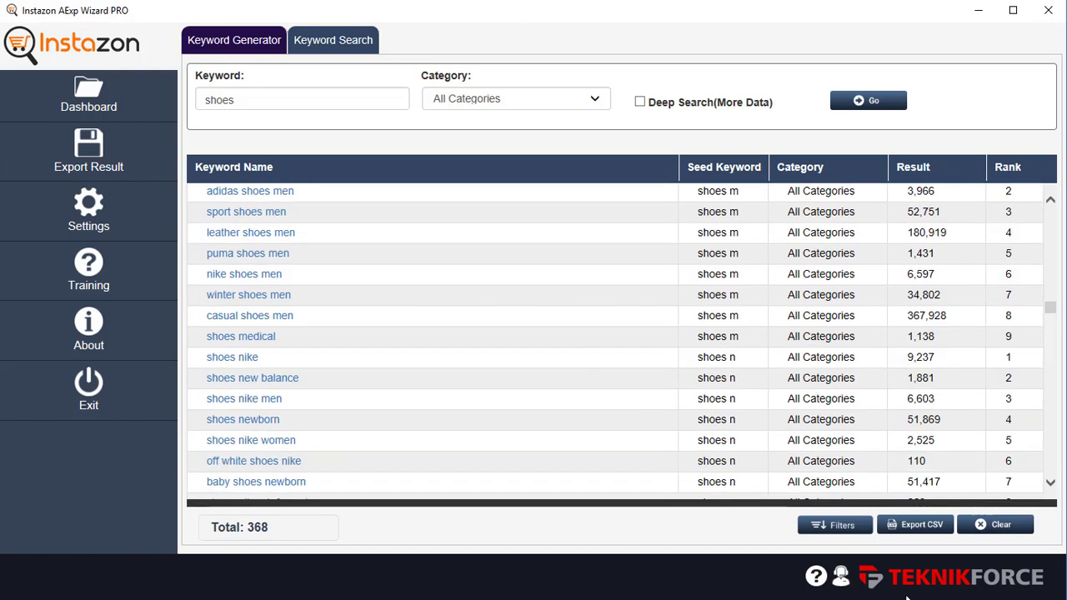
scroll(637, 180, down, 10)
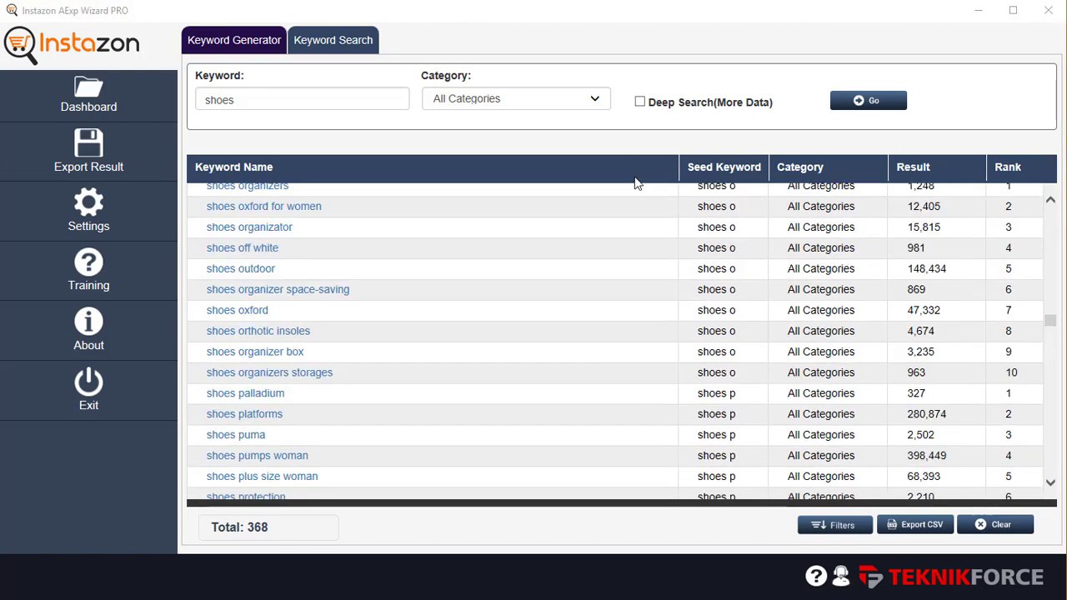
Replace the keyword with "shoes platforms" and generate a new set of suggestions in All Categories
double_click(272, 94)
text(shoes platforms)
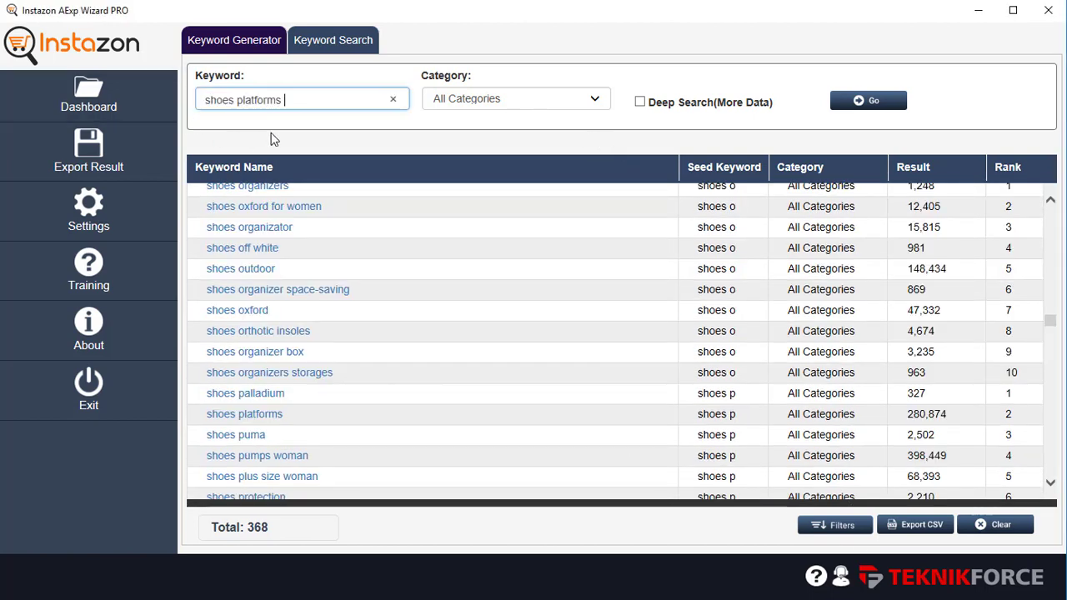
click(872, 105)
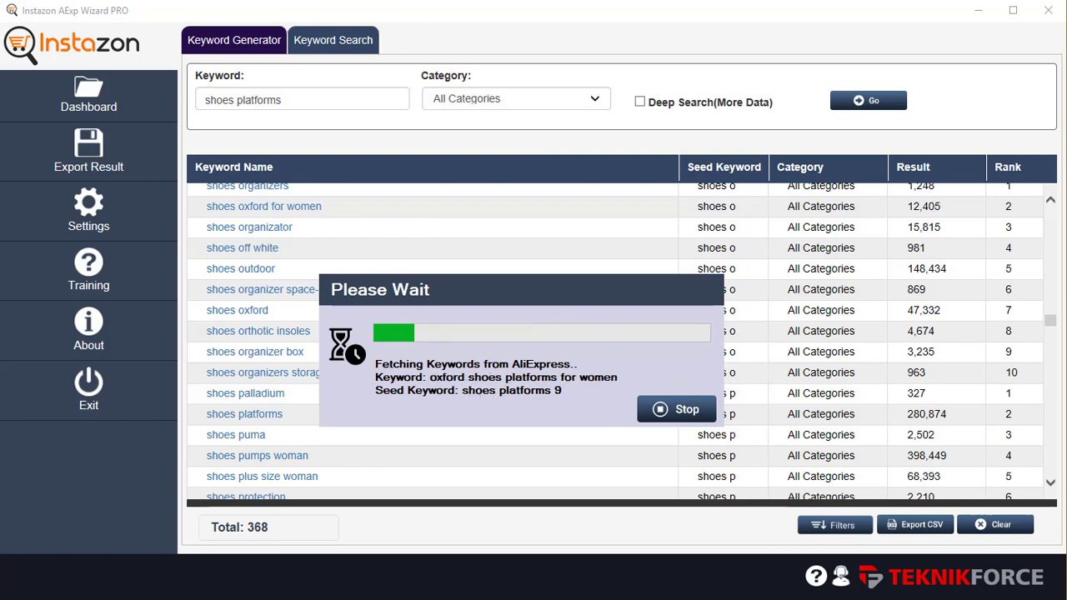
Review the "shoes platforms" suggestions from the start of the list through the alphabetical seed keyword variations
scroll(788, 373, up, 20)
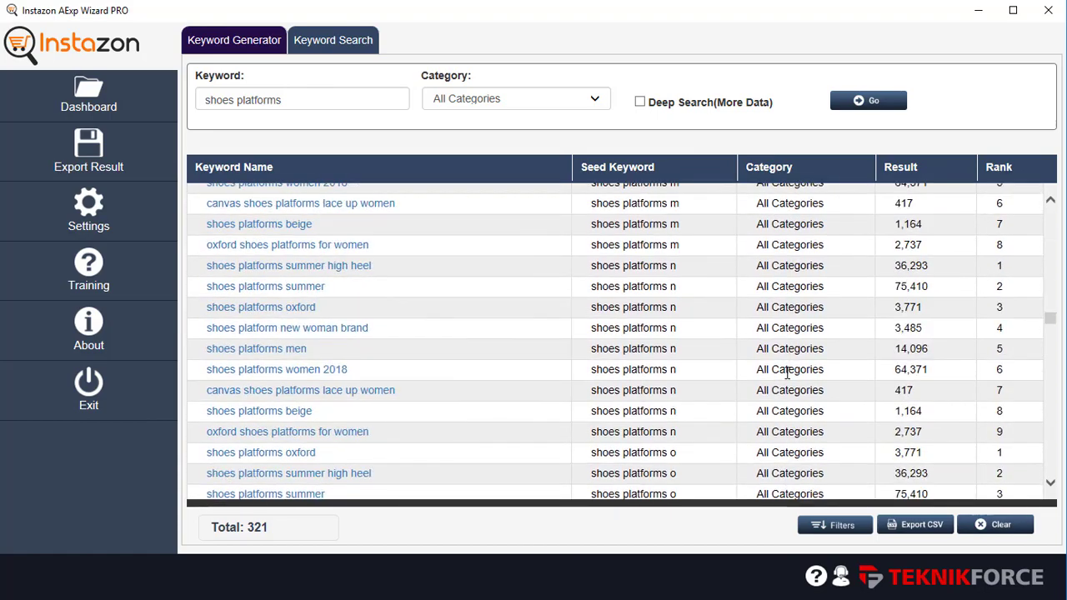
scroll(960, 344, up, 20)
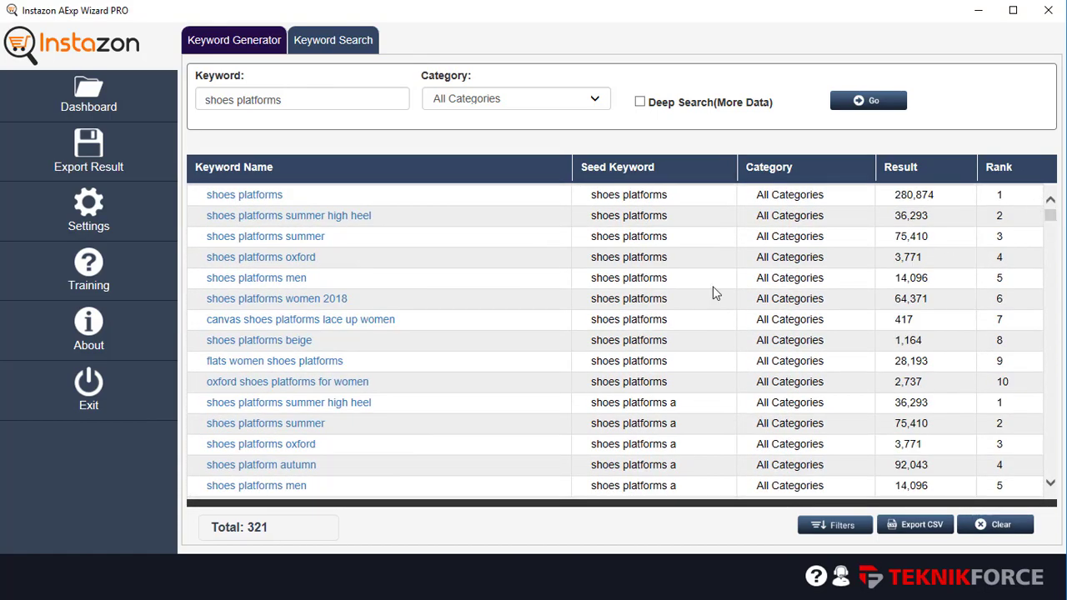
scroll(712, 293, down, 5)
scroll(315, 332, down, 8)
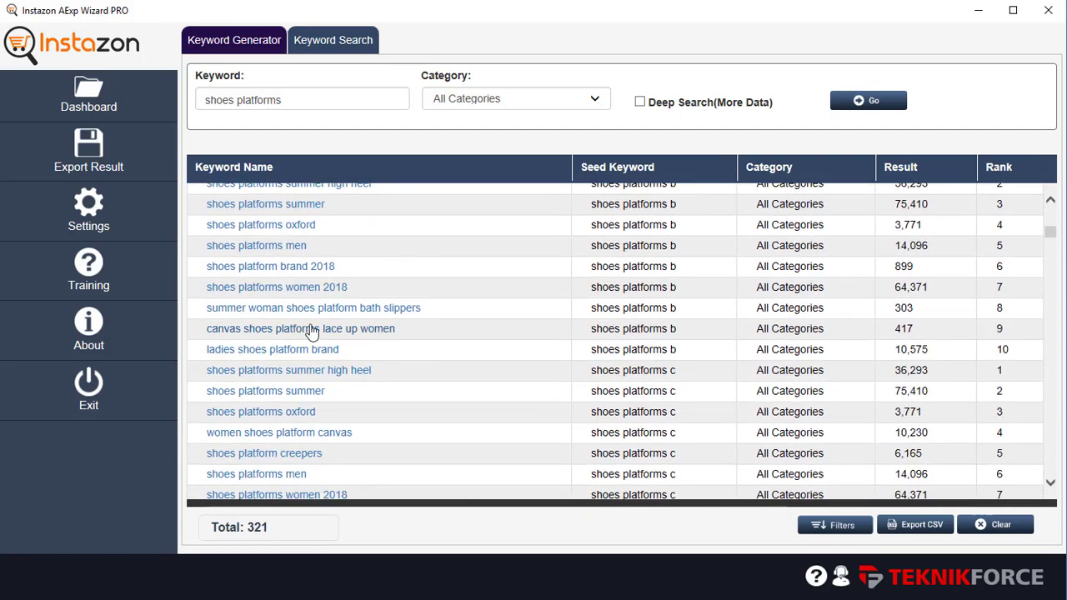
scroll(315, 332, down, 7)
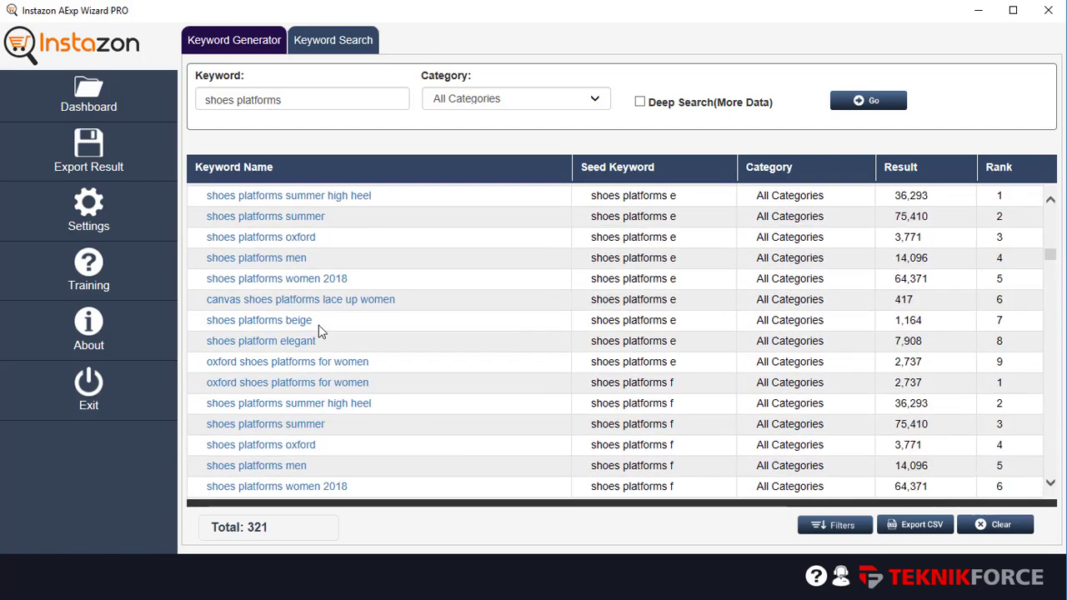
scroll(317, 332, down, 5)
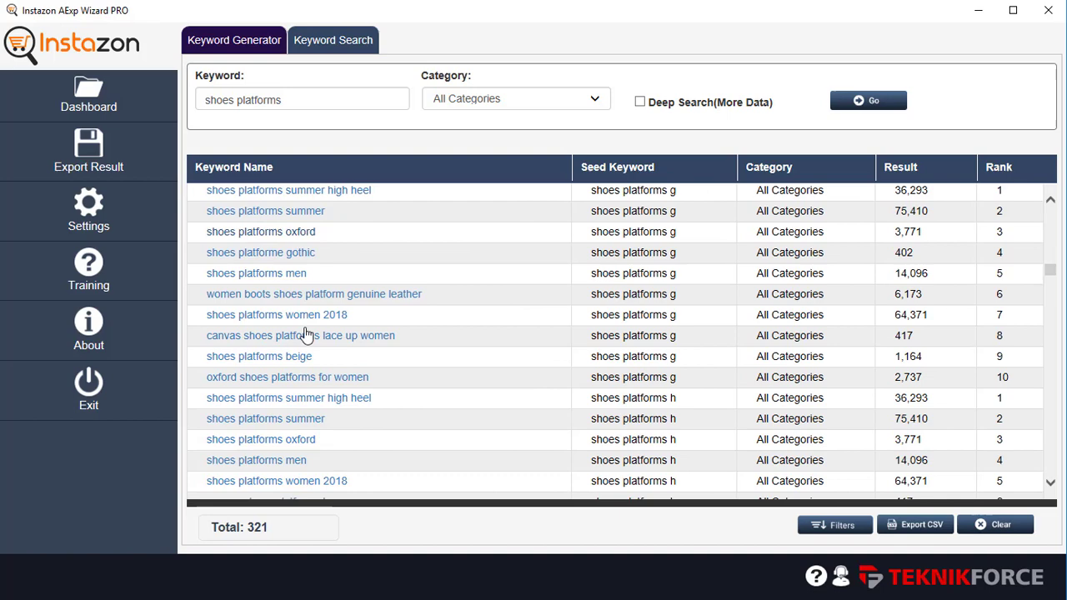
scroll(380, 339, down, 4)
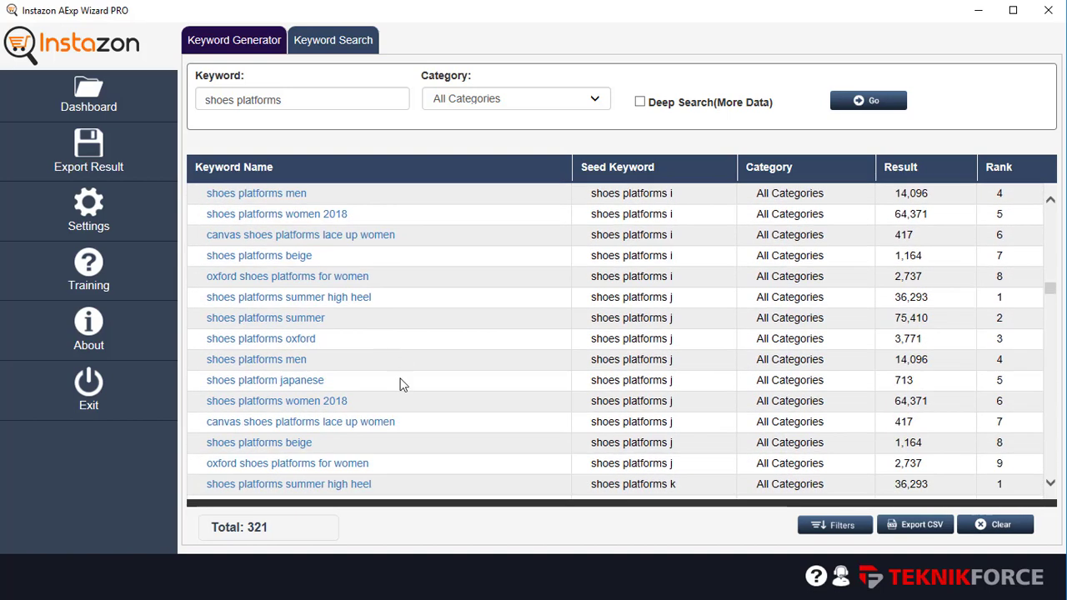
scroll(410, 360, down, 3)
scroll(417, 358, down, 2)
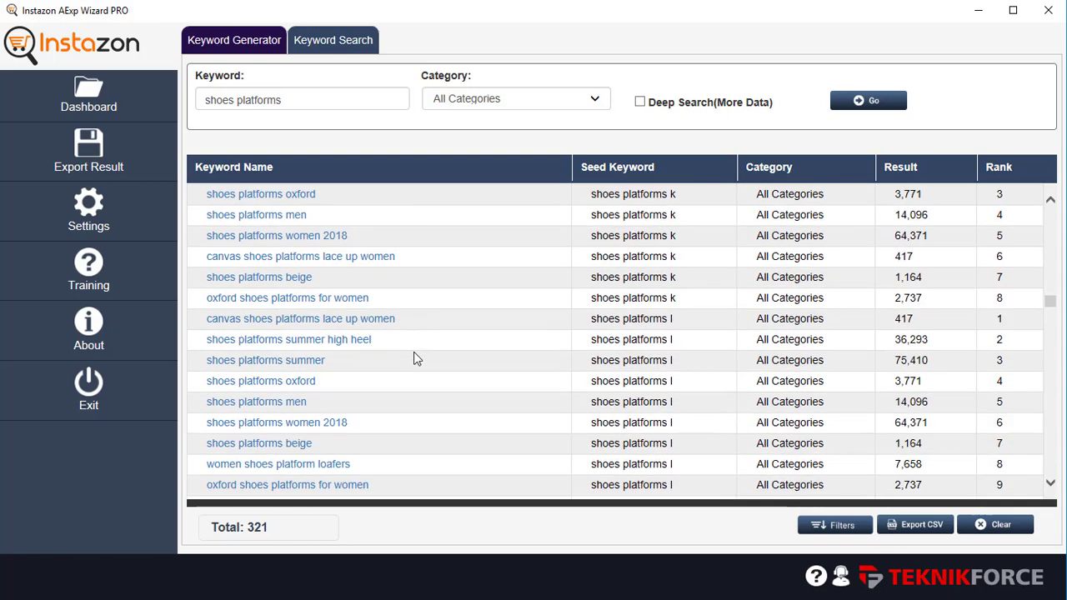
scroll(417, 358, down, 1)
scroll(448, 343, down, 4)
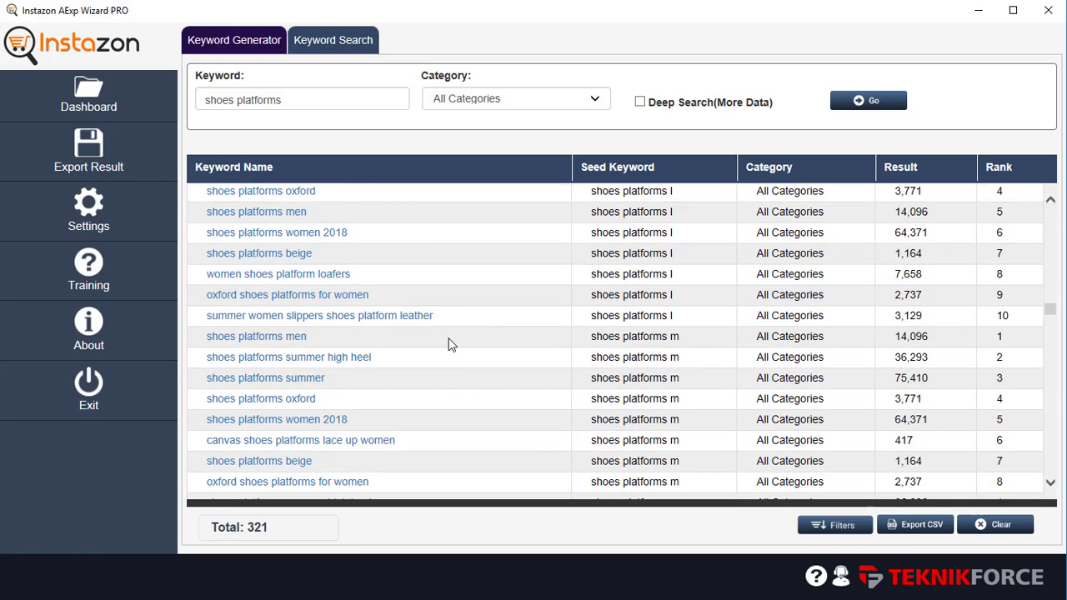
scroll(448, 344, down, 1)
scroll(448, 344, down, 2)
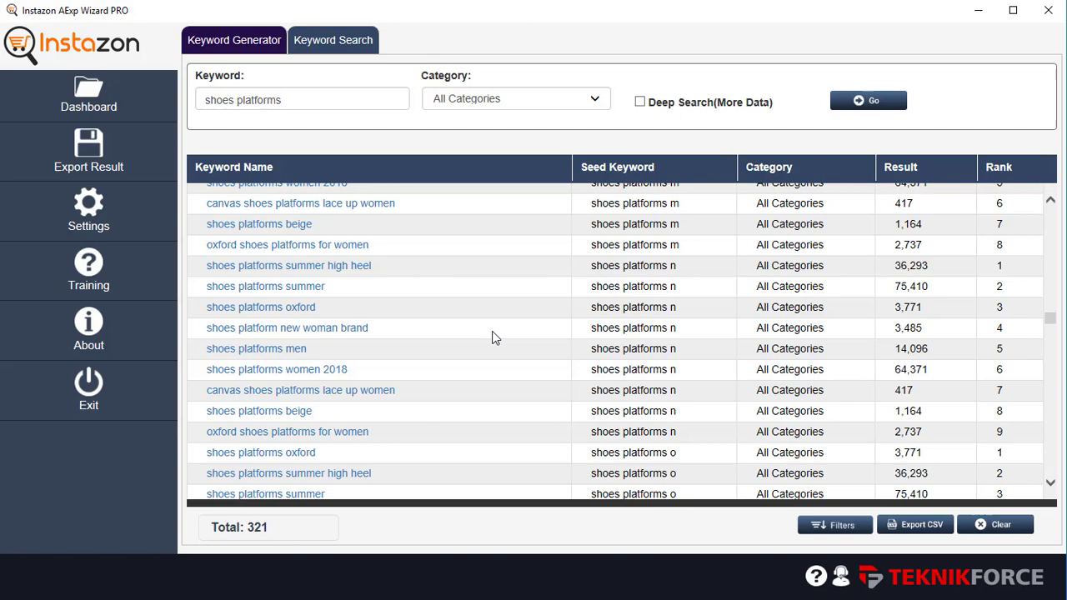
scroll(536, 310, down, 8)
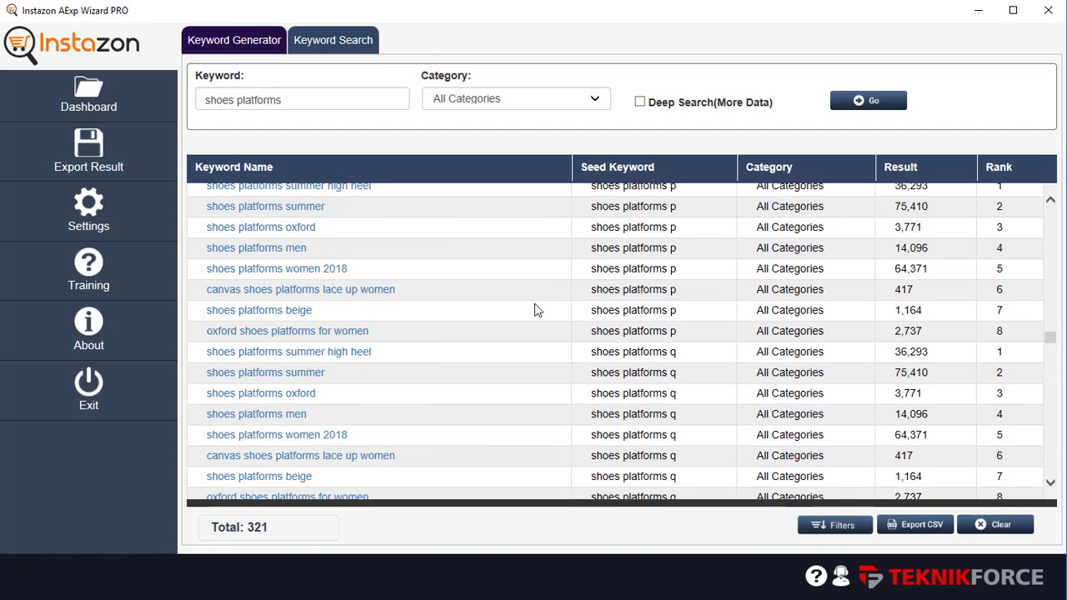
scroll(537, 310, down, 8)
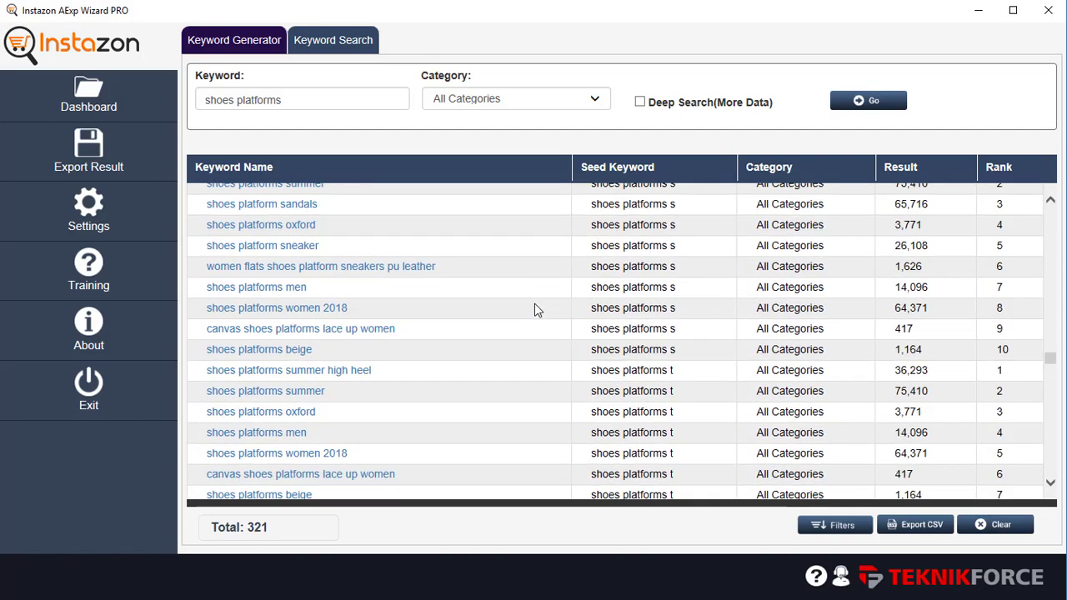
scroll(536, 310, down, 6)
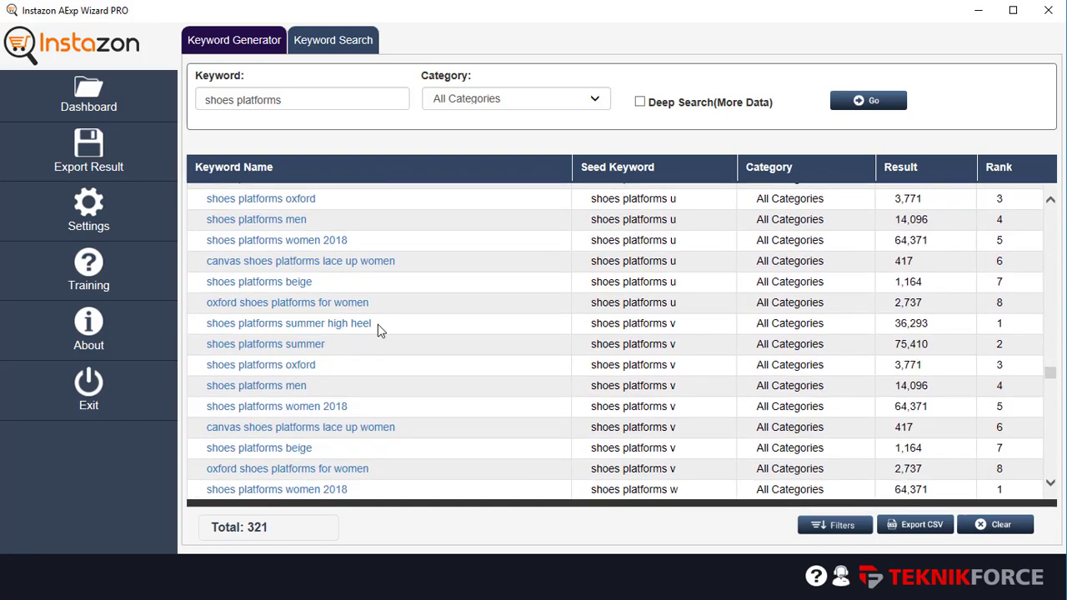
scroll(378, 331, down, 2)
scroll(399, 346, down, 5)
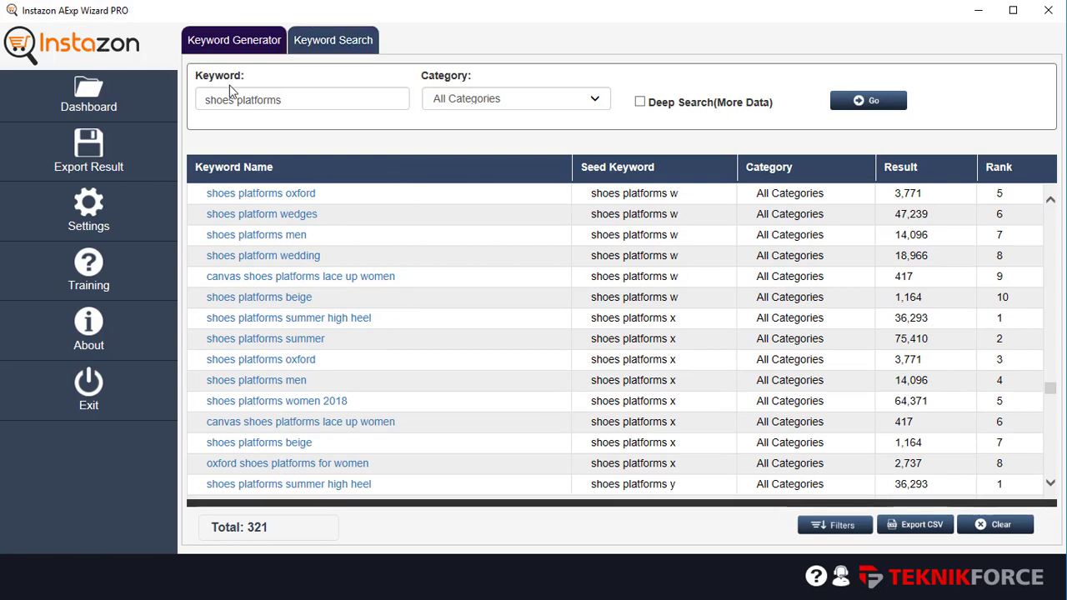
Open the keyword search and review its available categories, regions, sort orders and maximum page counts
click(340, 54)
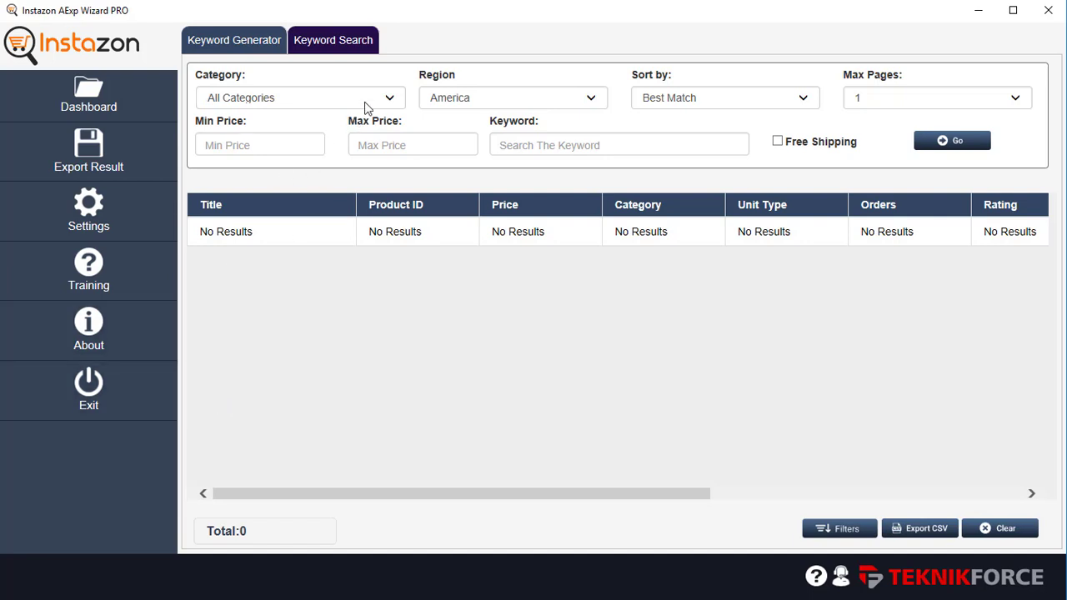
click(389, 99)
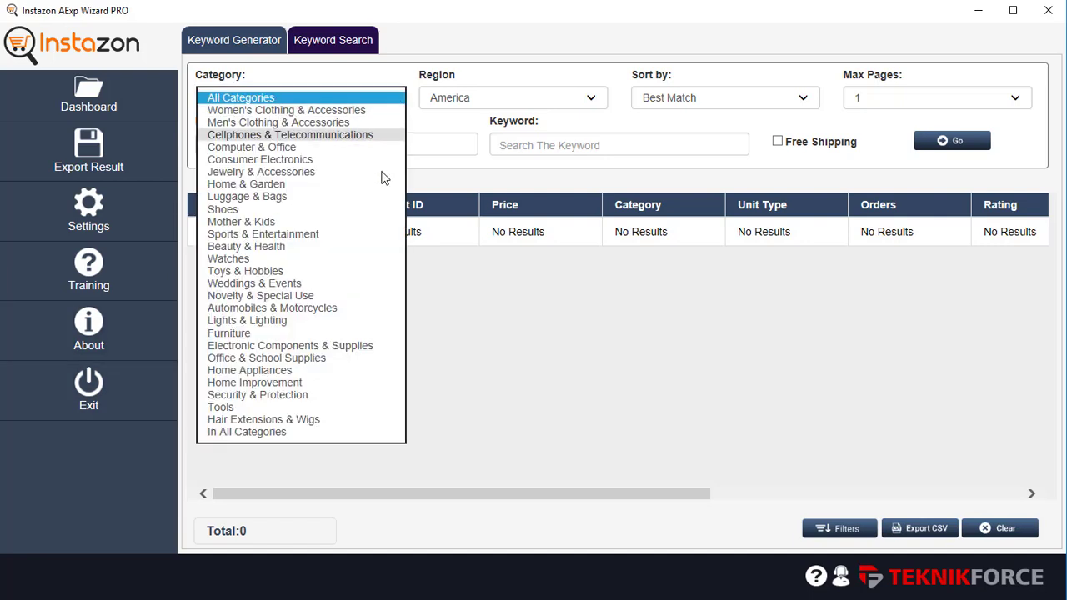
click(584, 98)
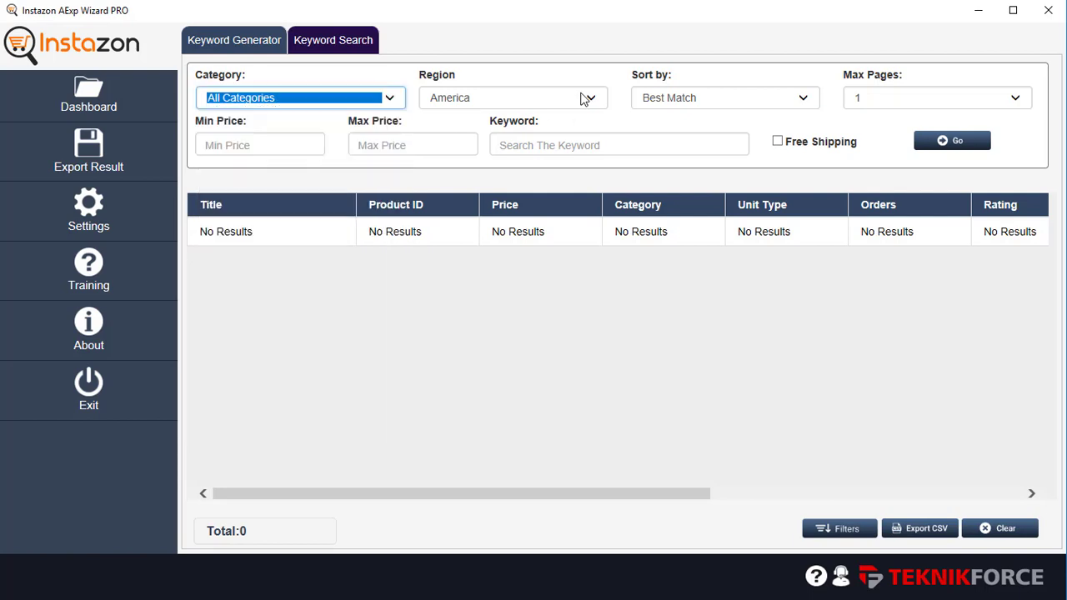
click(584, 98)
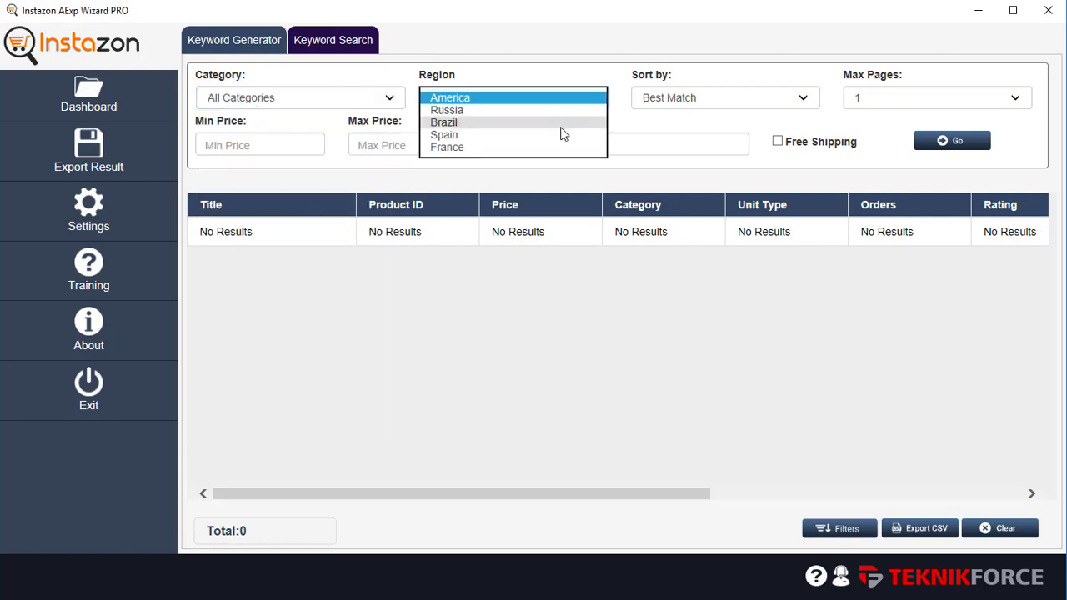
click(733, 361)
click(804, 102)
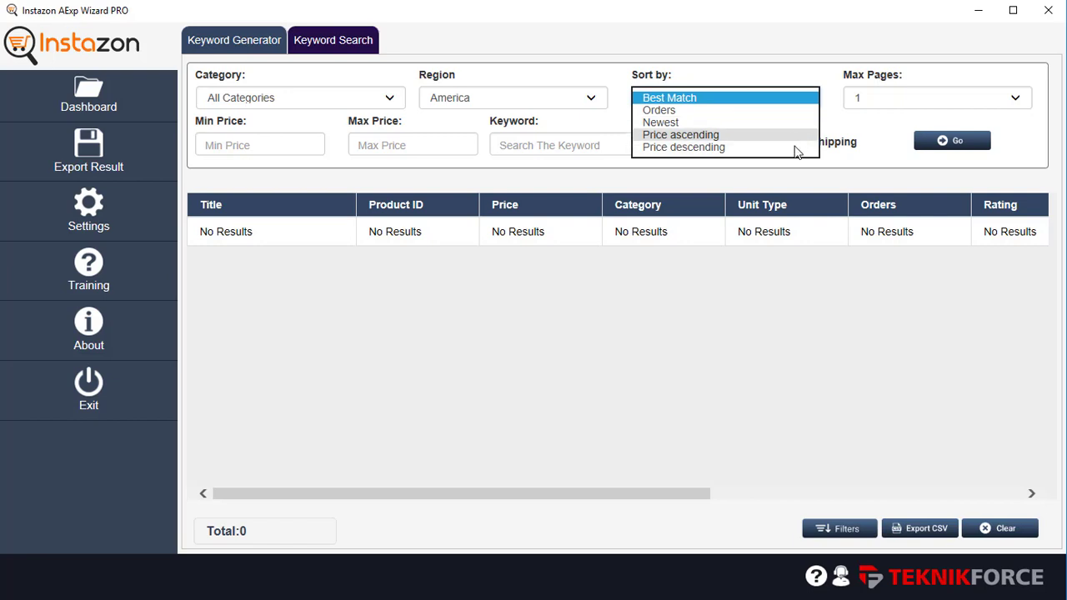
click(871, 291)
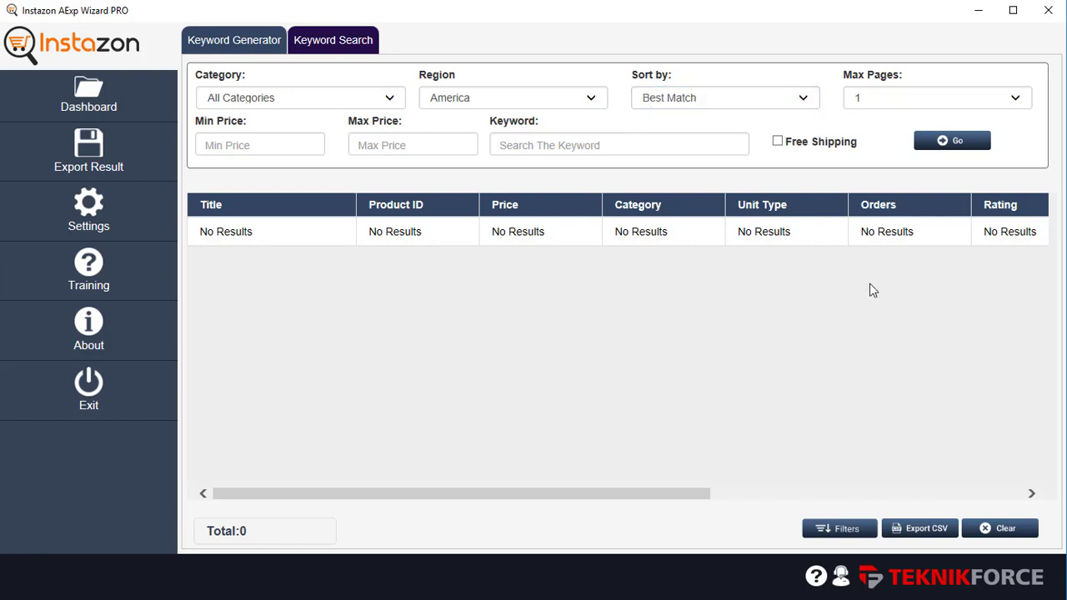
click(904, 107)
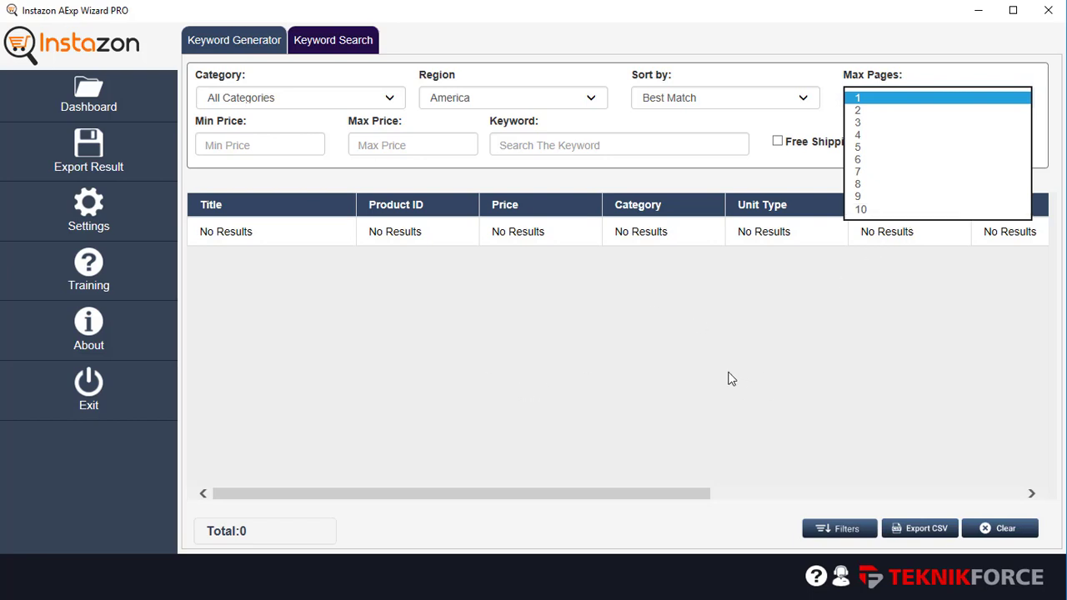
Search products for "shoes platforms" in All Categories, region America, sorted by Best Match, with one page maximum
click(677, 146)
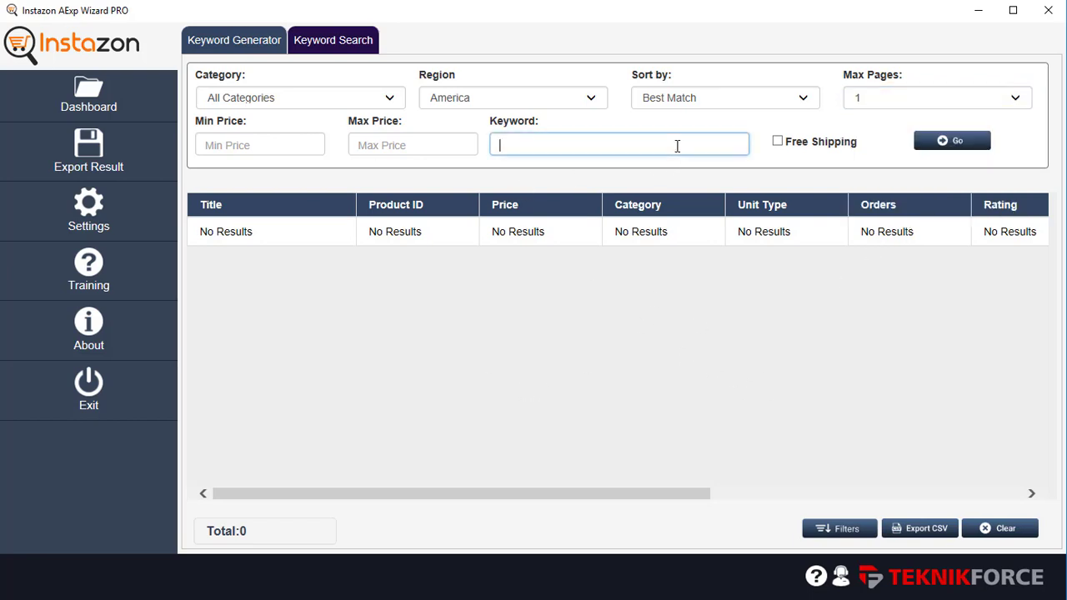
text(shoes platforms)
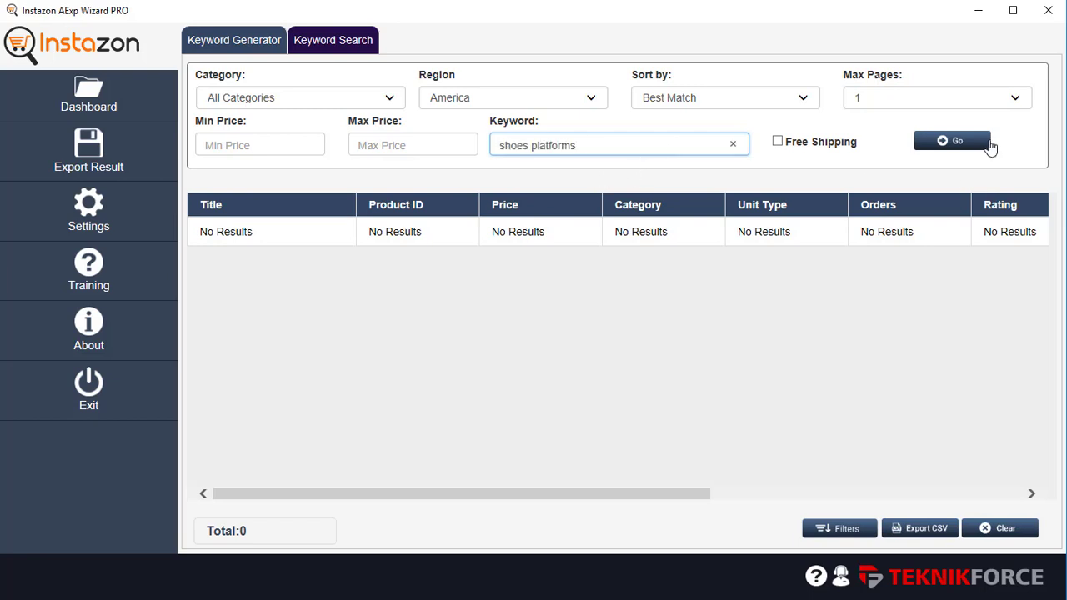
click(930, 143)
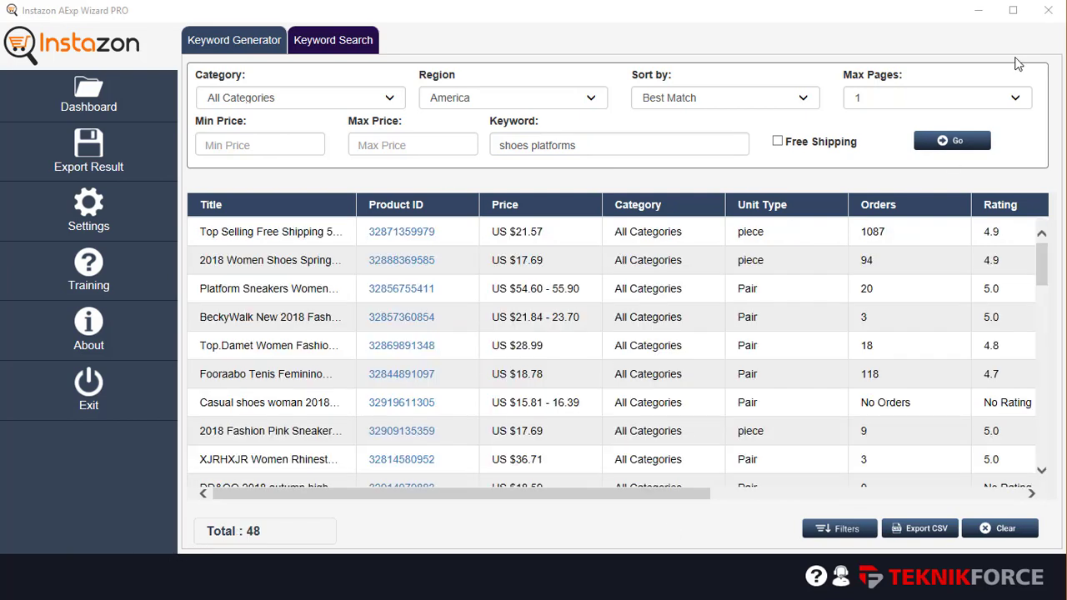
Raise the maximum pages to 2 and run the "shoes platforms" product search again
click(965, 100)
click(940, 110)
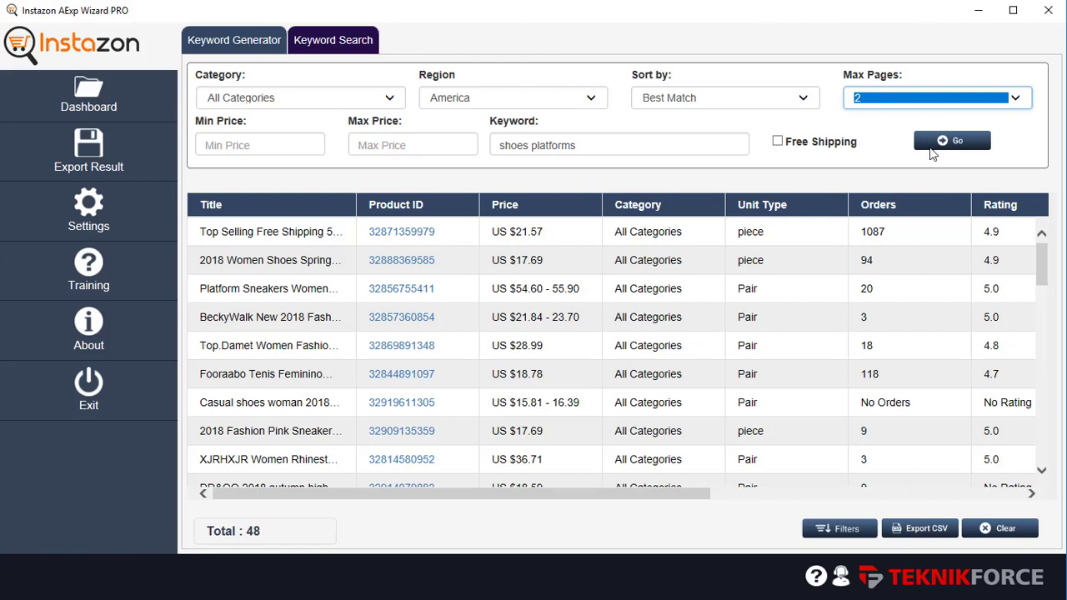
click(939, 143)
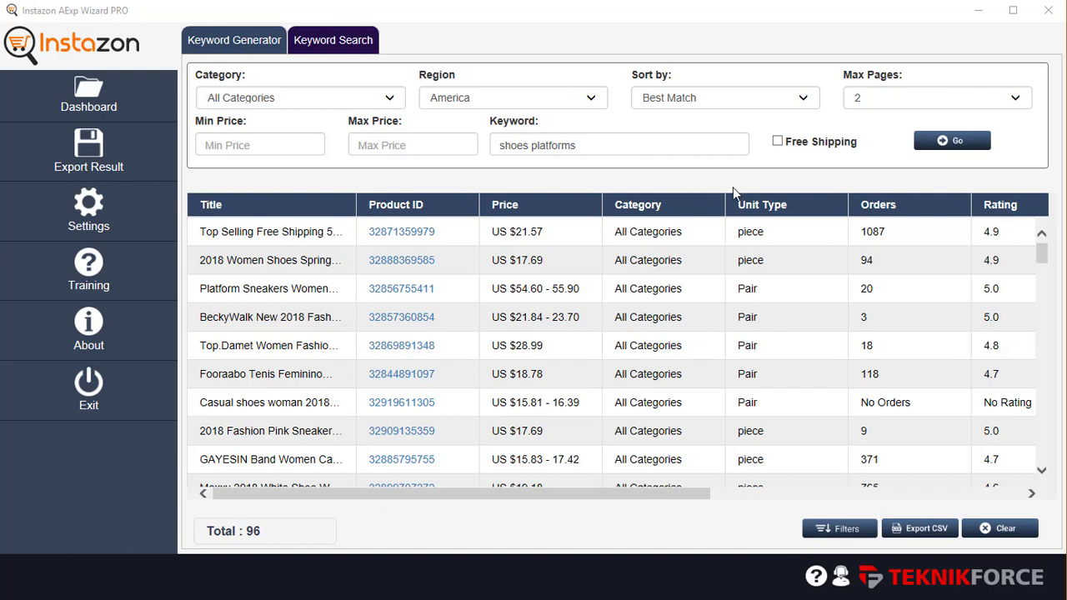
Try the Free Shipping option, switch it off again, and activate the maximum price field
click(799, 148)
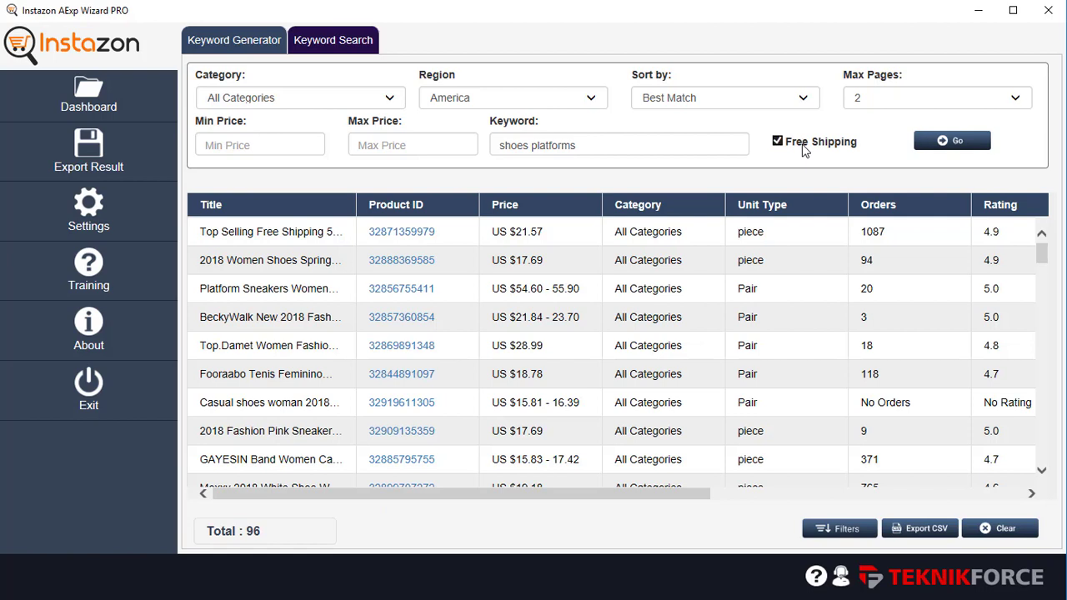
click(803, 148)
click(425, 146)
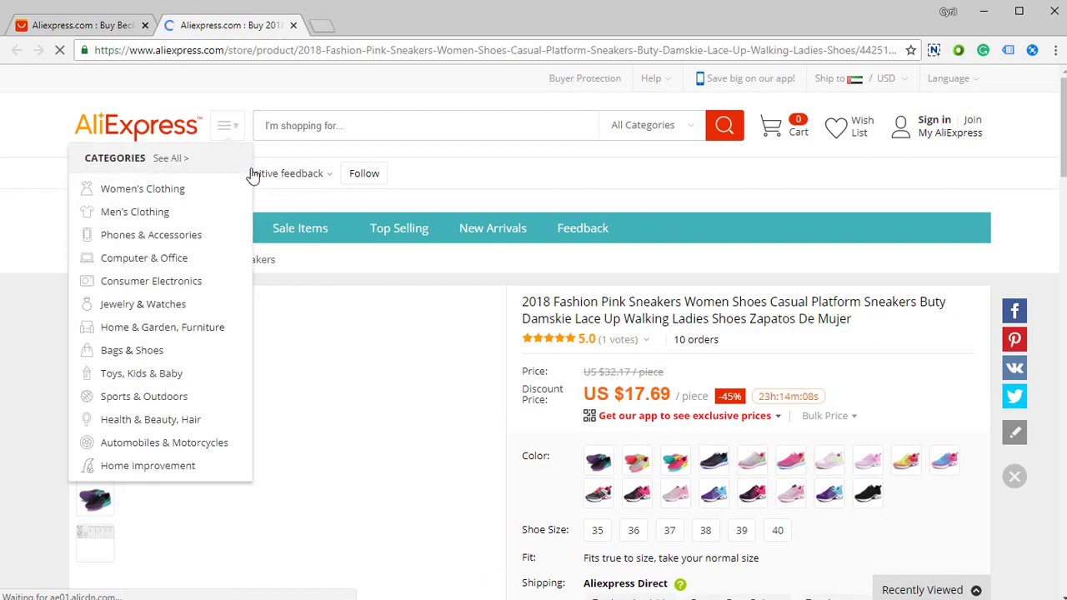
Examine the AliExpress page of the 2018 Fashion Pink Sneakers, including its images, price, colors, shipping, item specifics and description
scroll(733, 399, down, 1)
scroll(734, 398, down, 3)
scroll(575, 299, up, 3)
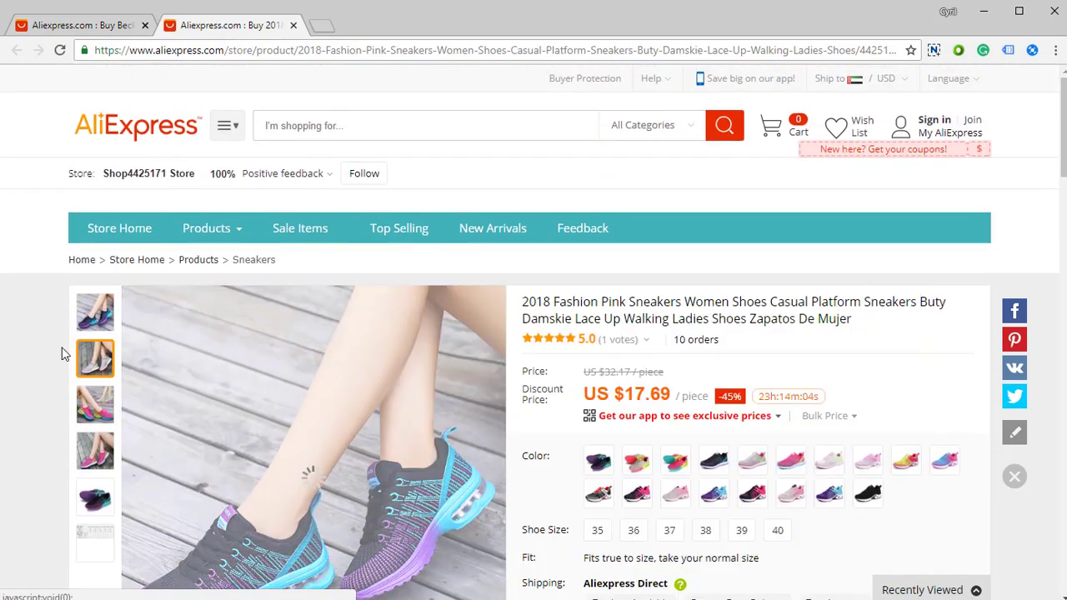
mouse_move(100, 409)
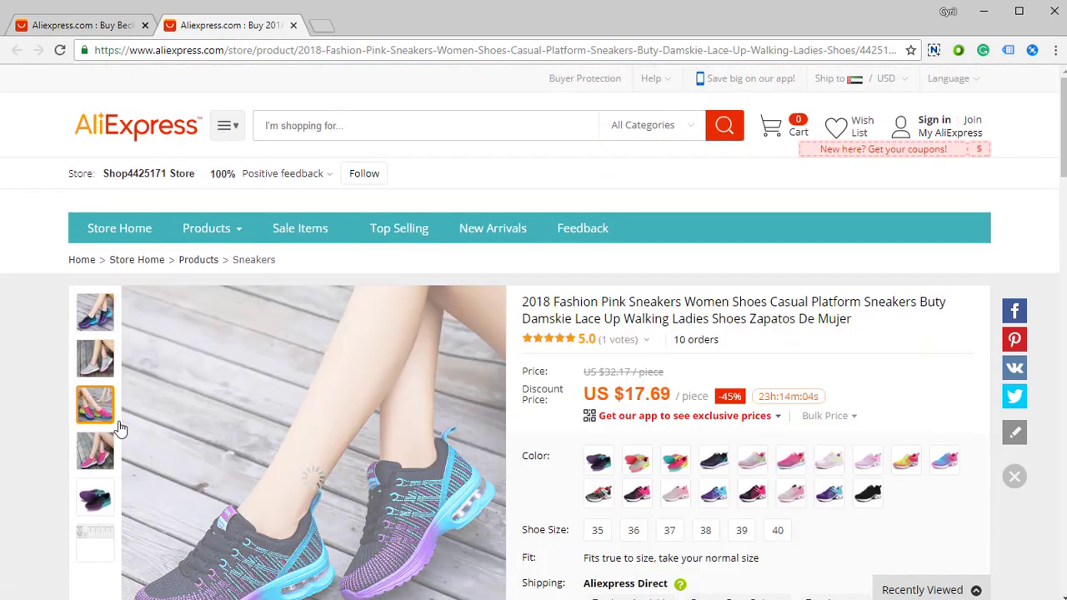
scroll(651, 286, down, 3)
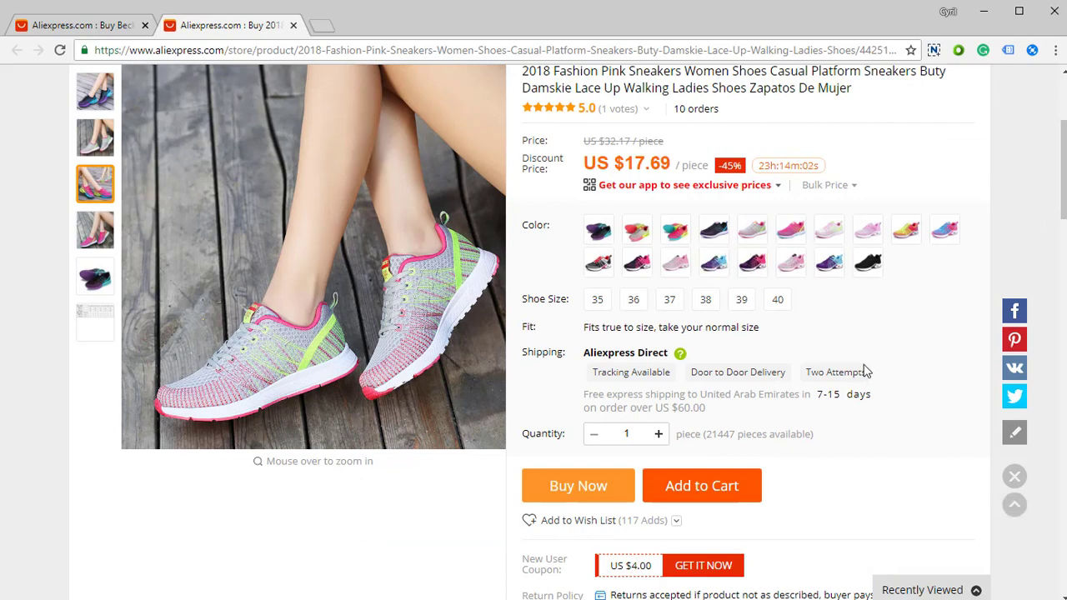
scroll(862, 370, down, 1)
scroll(733, 333, down, 4)
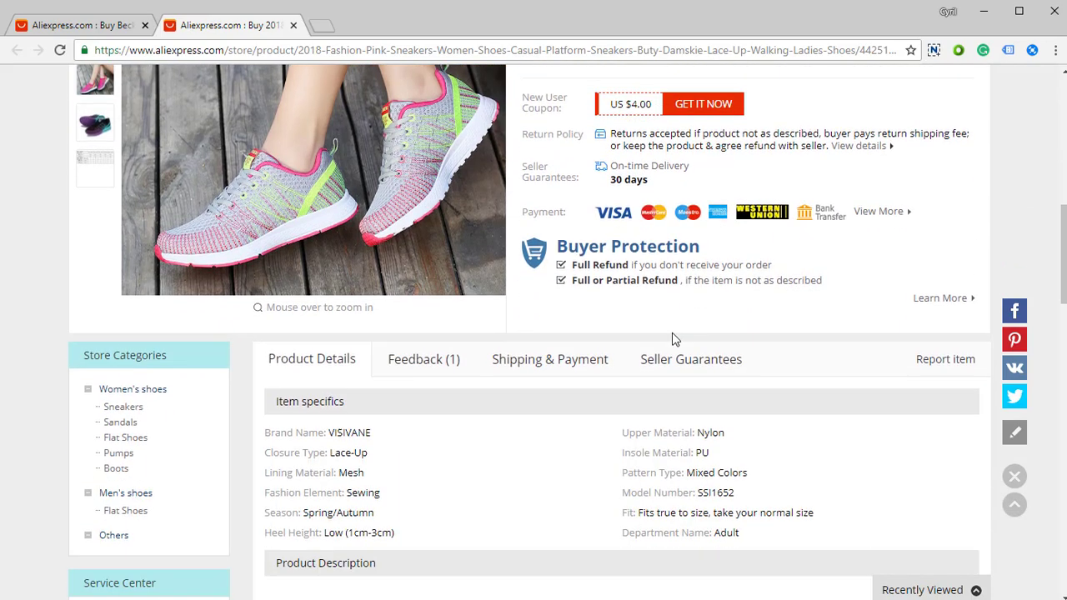
scroll(659, 325, up, 3)
scroll(573, 353, down, 5)
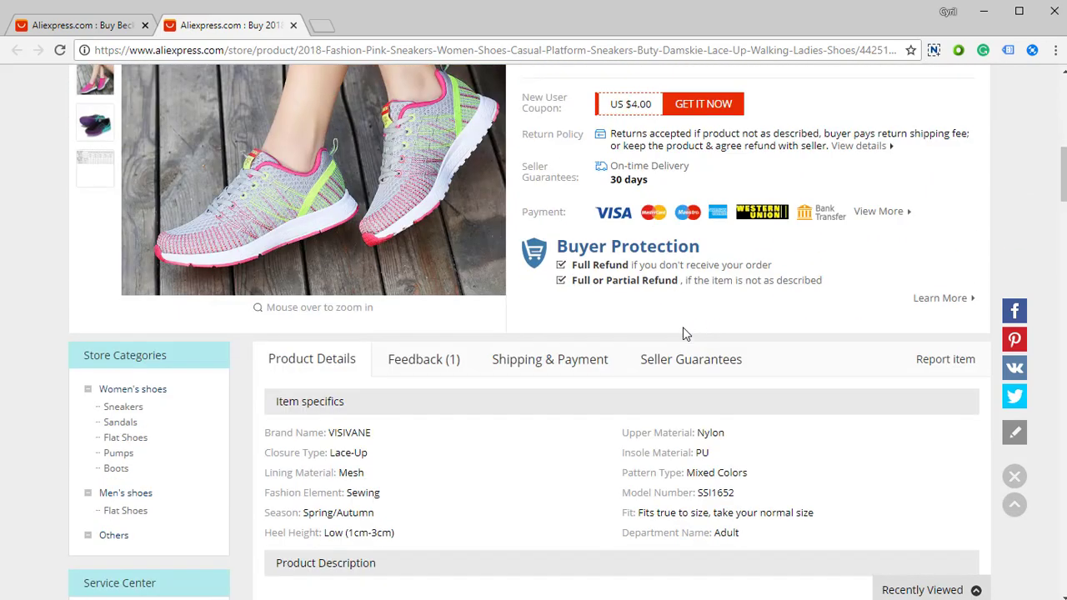
scroll(573, 354, down, 3)
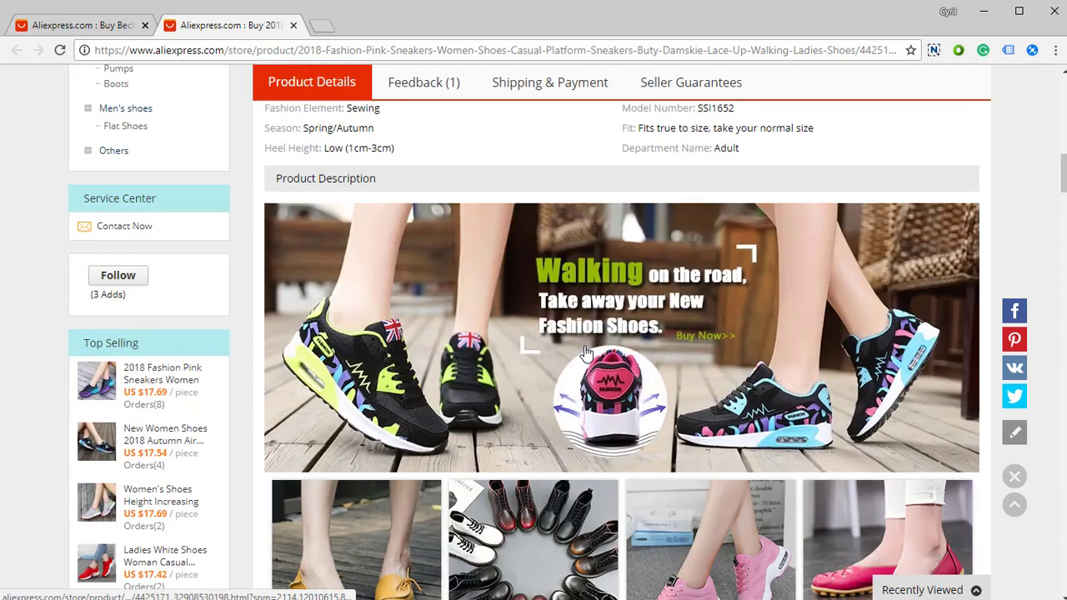
Look at the BeckyWalk slip-on sneakers product page and return to the pink sneakers page
click(83, 30)
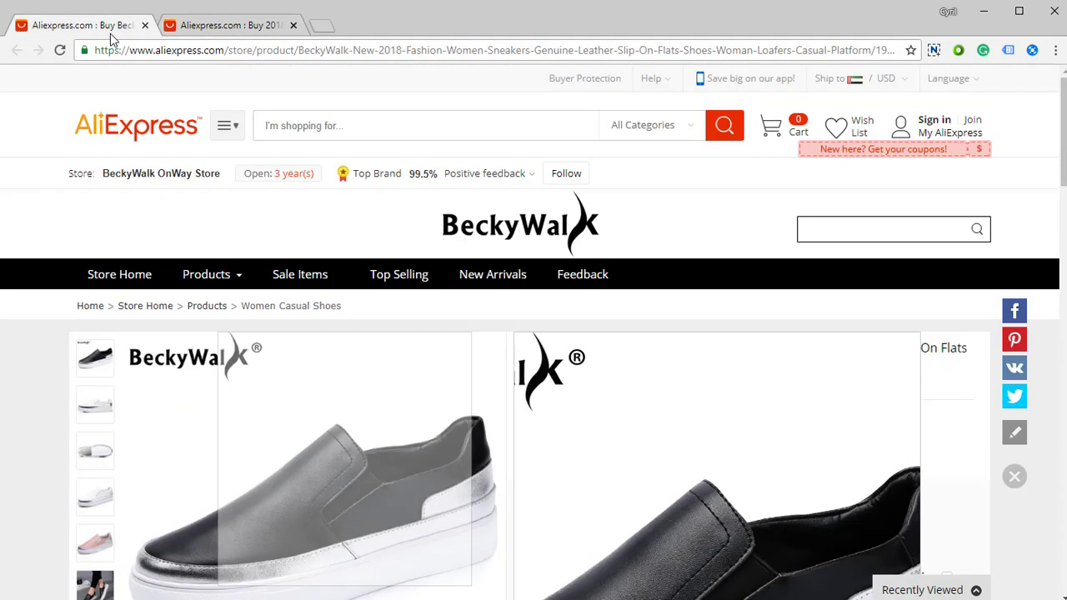
scroll(621, 400, down, 1)
click(228, 30)
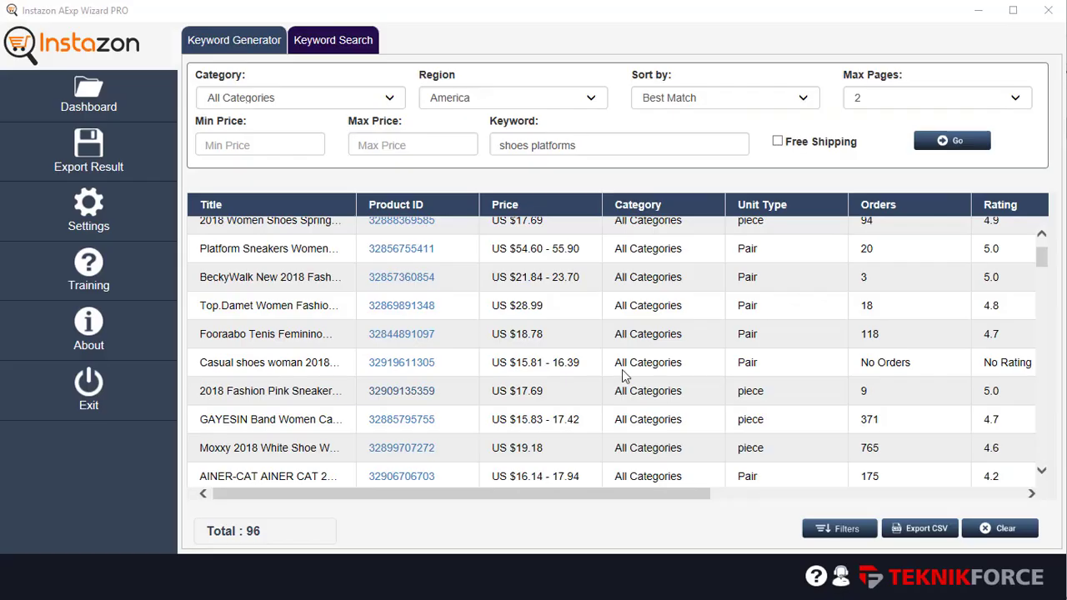
Review the "shoes platforms" results across the orders, rating, reviews, store, top brand and store feedback columns
scroll(560, 356, up, 2)
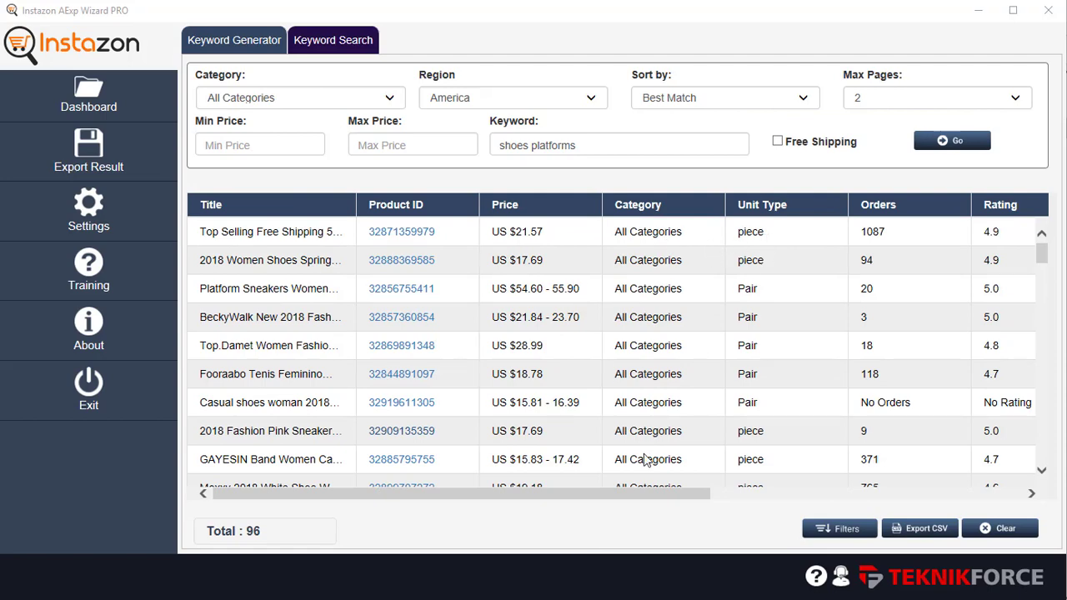
drag(661, 495, 902, 498)
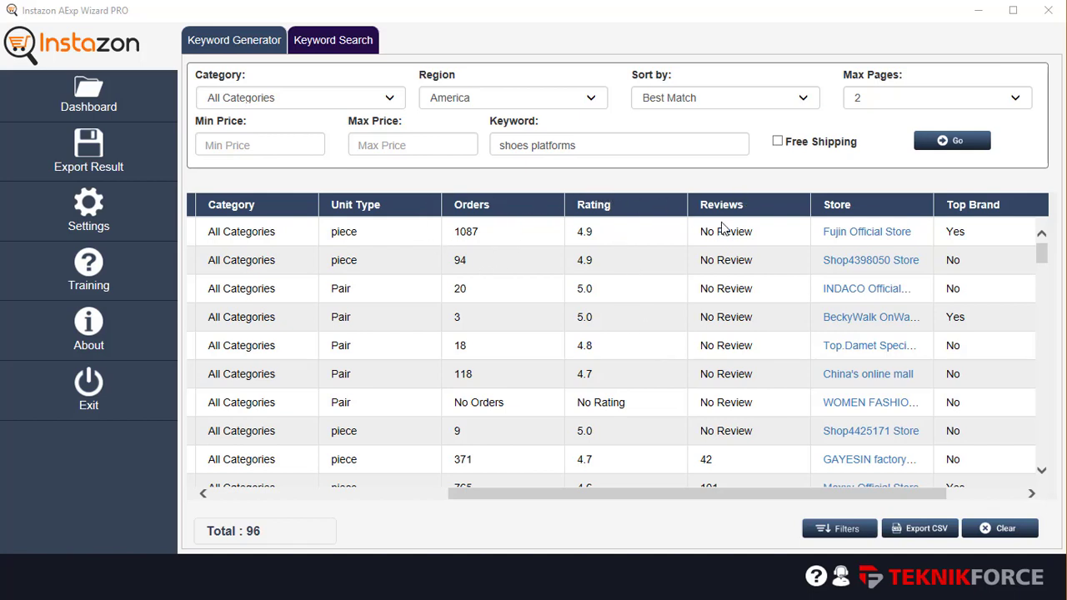
scroll(734, 326, down, 2)
scroll(736, 324, up, 1)
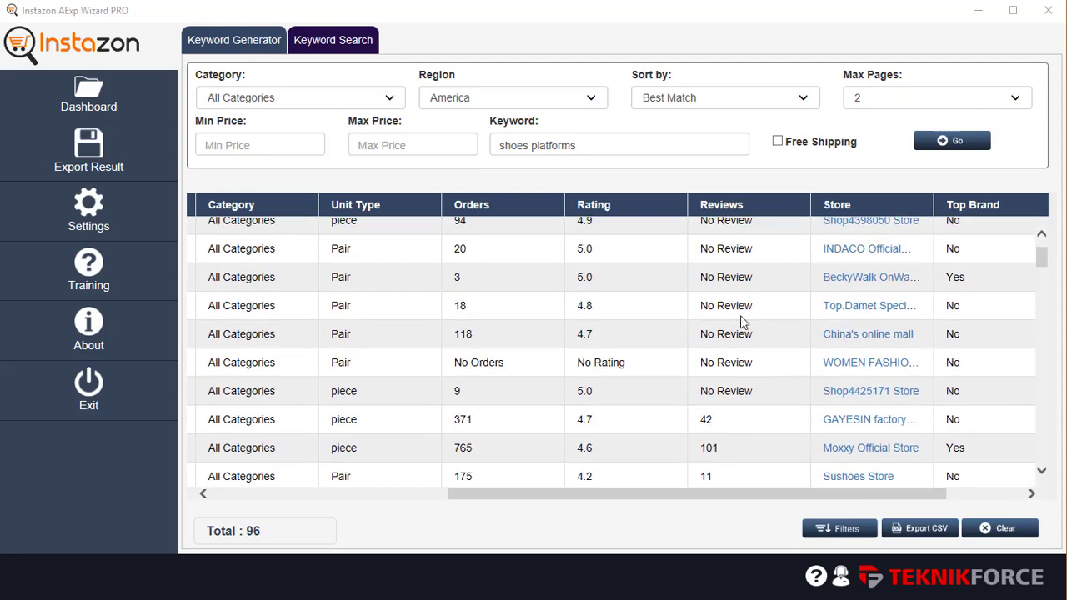
scroll(742, 350, down, 1)
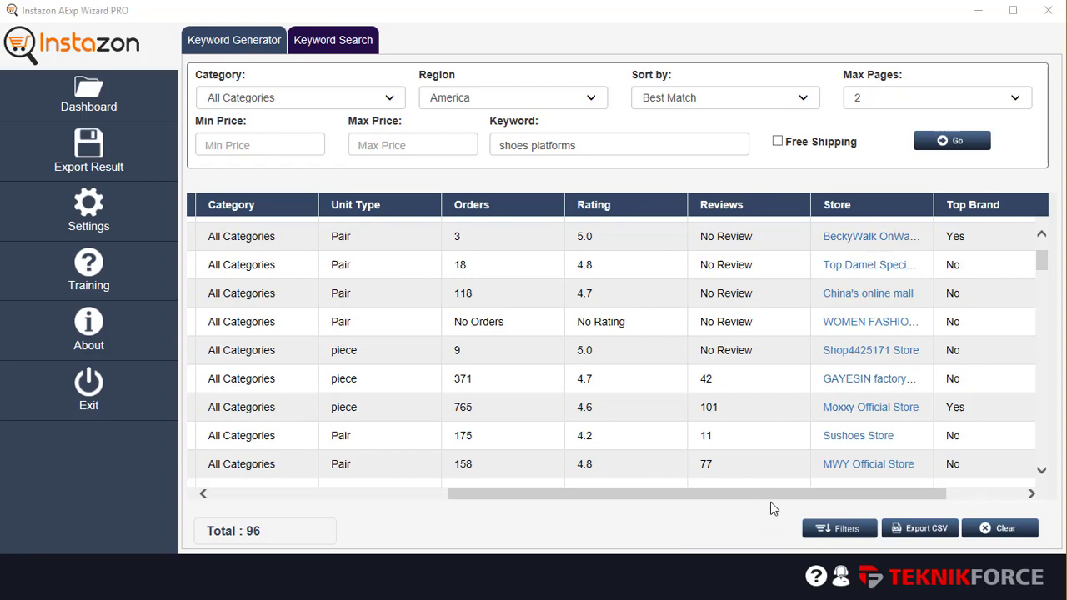
drag(730, 497, 867, 469)
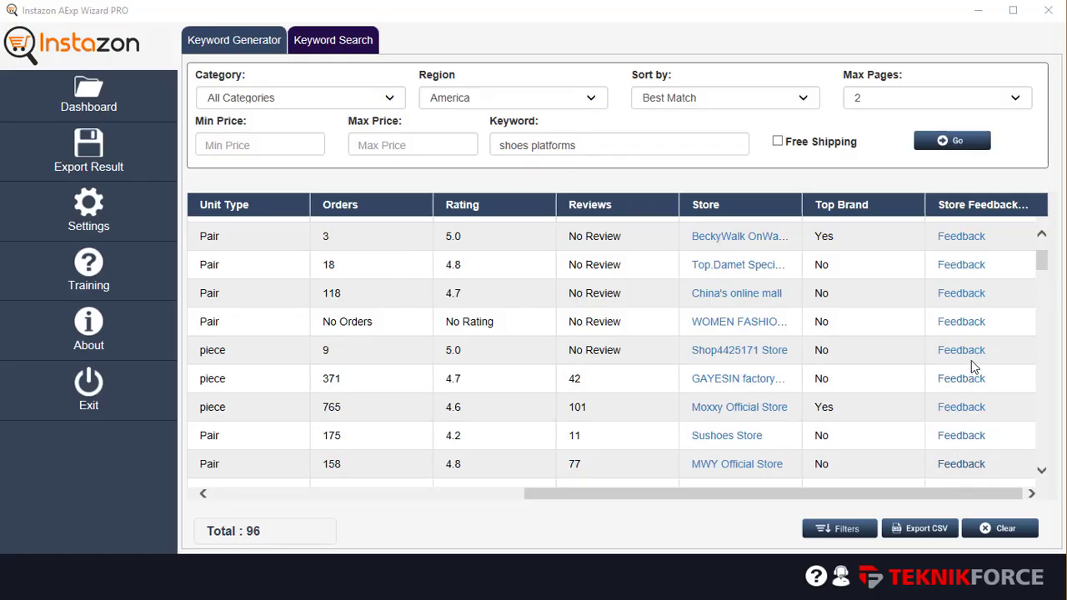
Open the WOMEN FASHION GODDESS store's feedback, examine its seller ratings, feedback history and buyer reviews, and return to the first columns of the product results
click(969, 321)
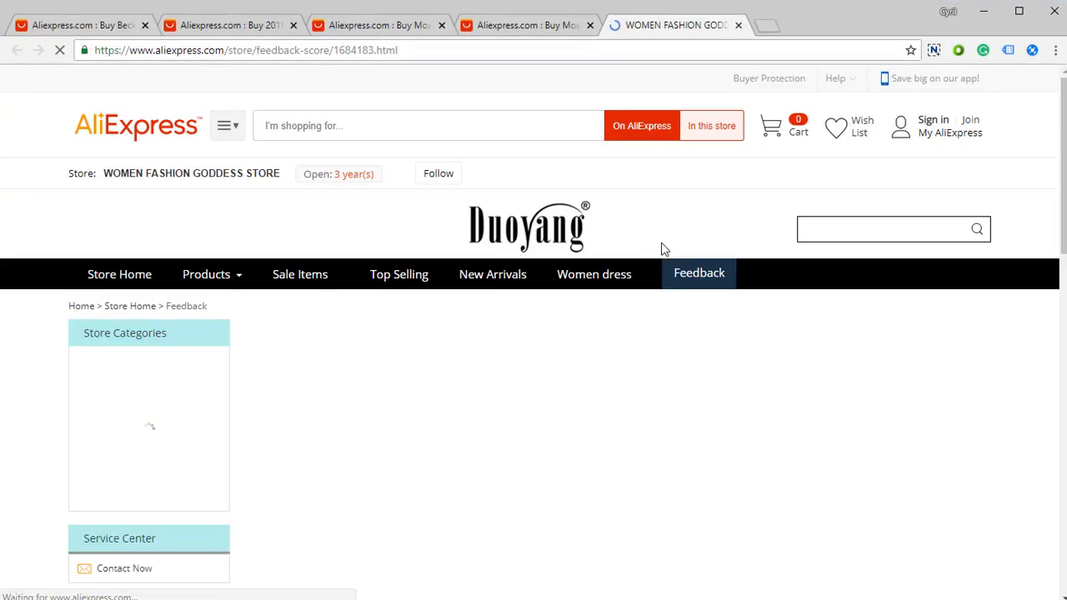
scroll(661, 248, down, 2)
scroll(662, 247, down, 3)
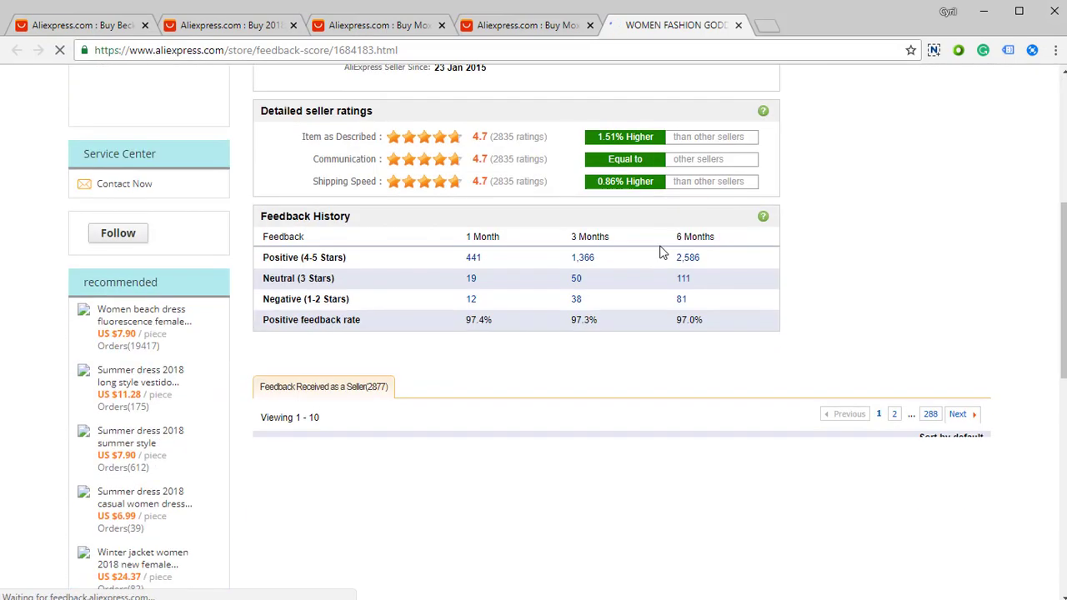
scroll(628, 298, down, 4)
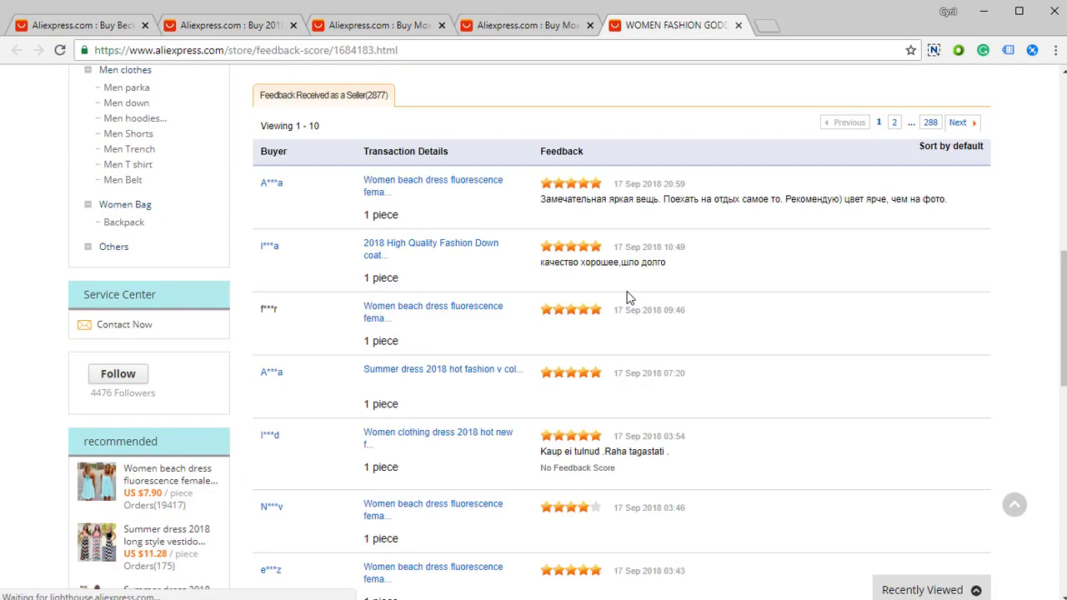
scroll(552, 315, down, 2)
scroll(617, 318, down, 1)
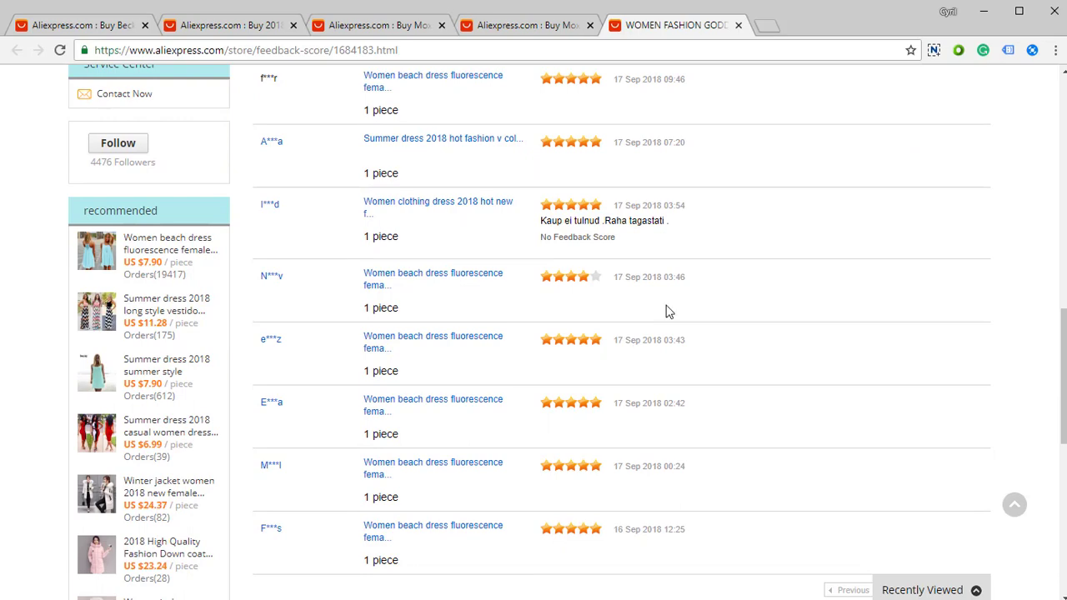
scroll(667, 309, down, 4)
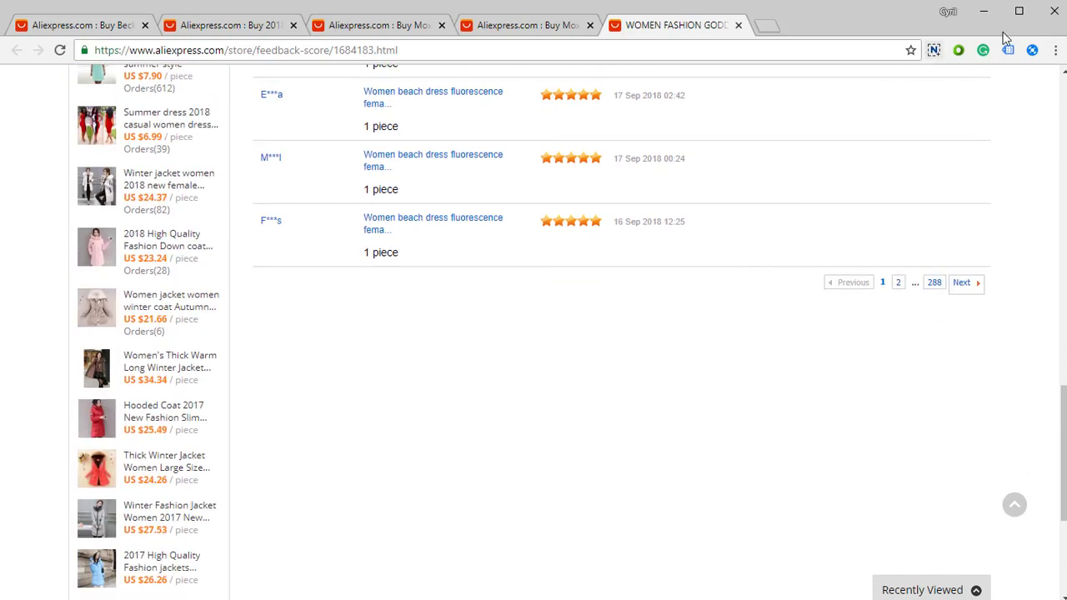
click(987, 12)
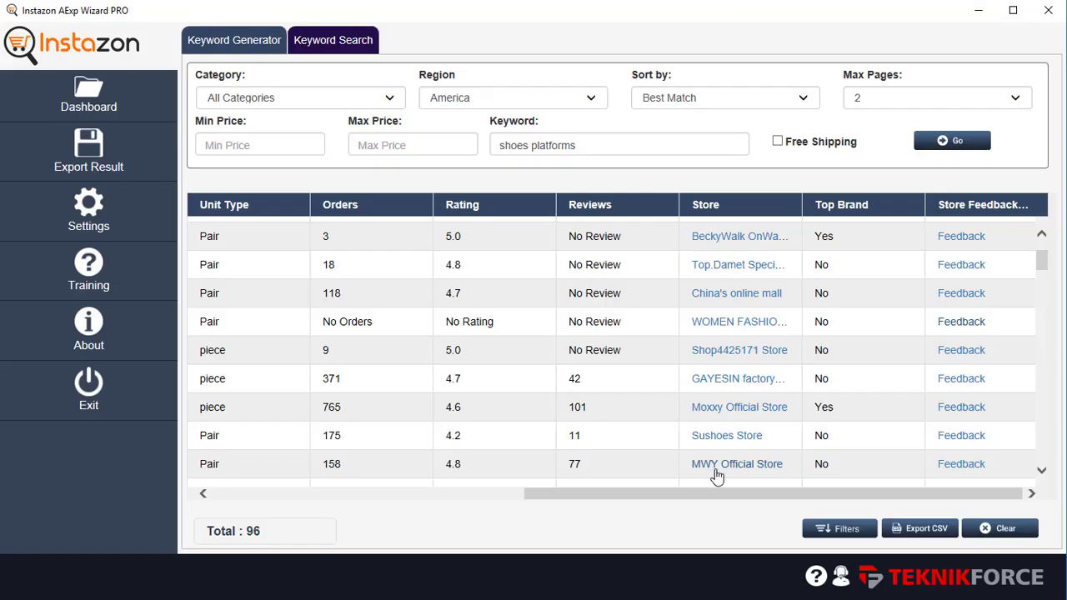
drag(721, 492, 409, 529)
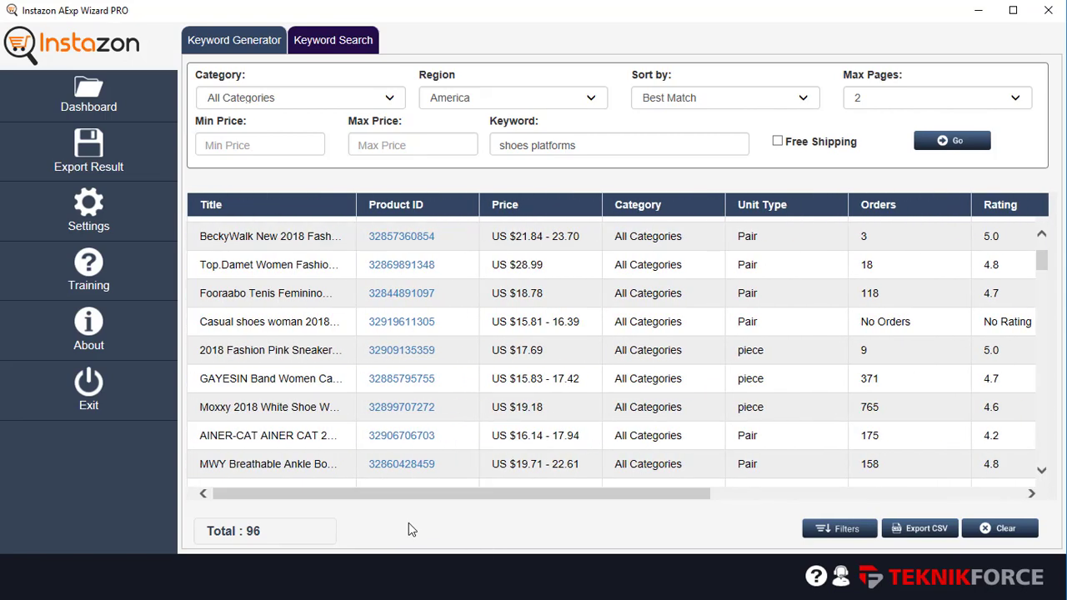